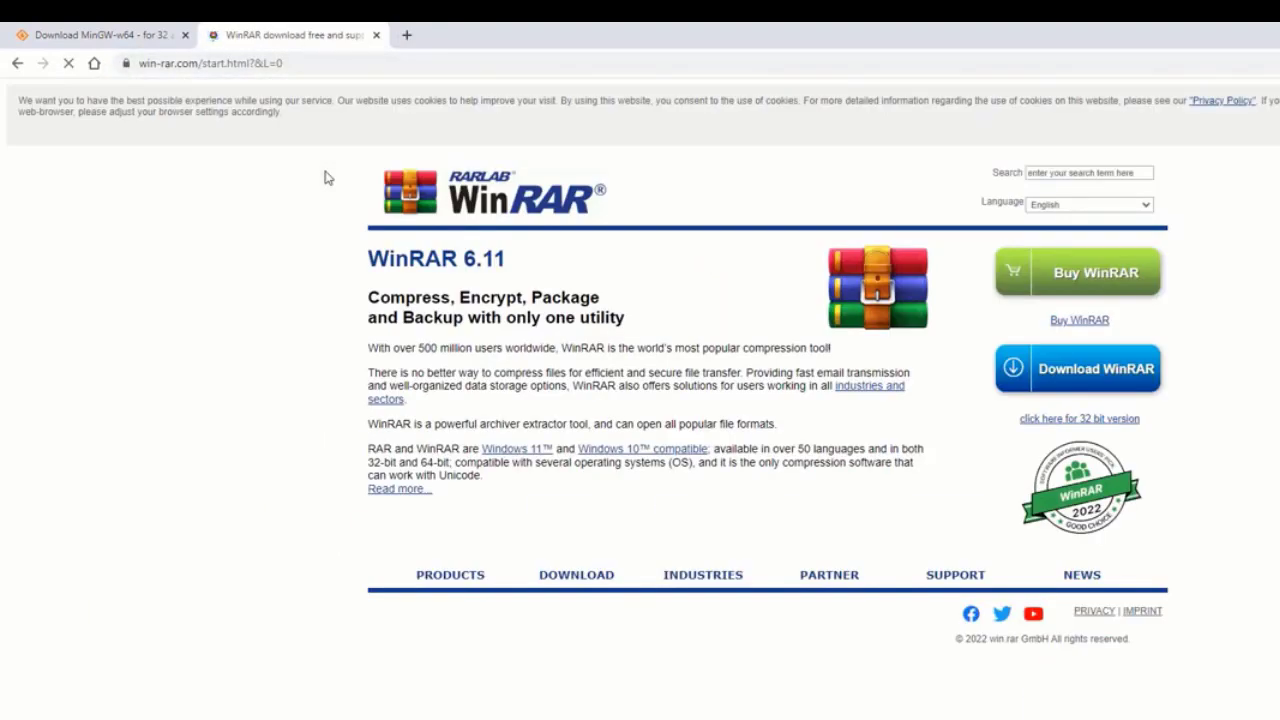
Download WinRAR 6.11 from the WinRAR website and launch the downloaded winrar-x64-611.exe installer
{"action": "left_click", "coordinate": [1080, 375]}
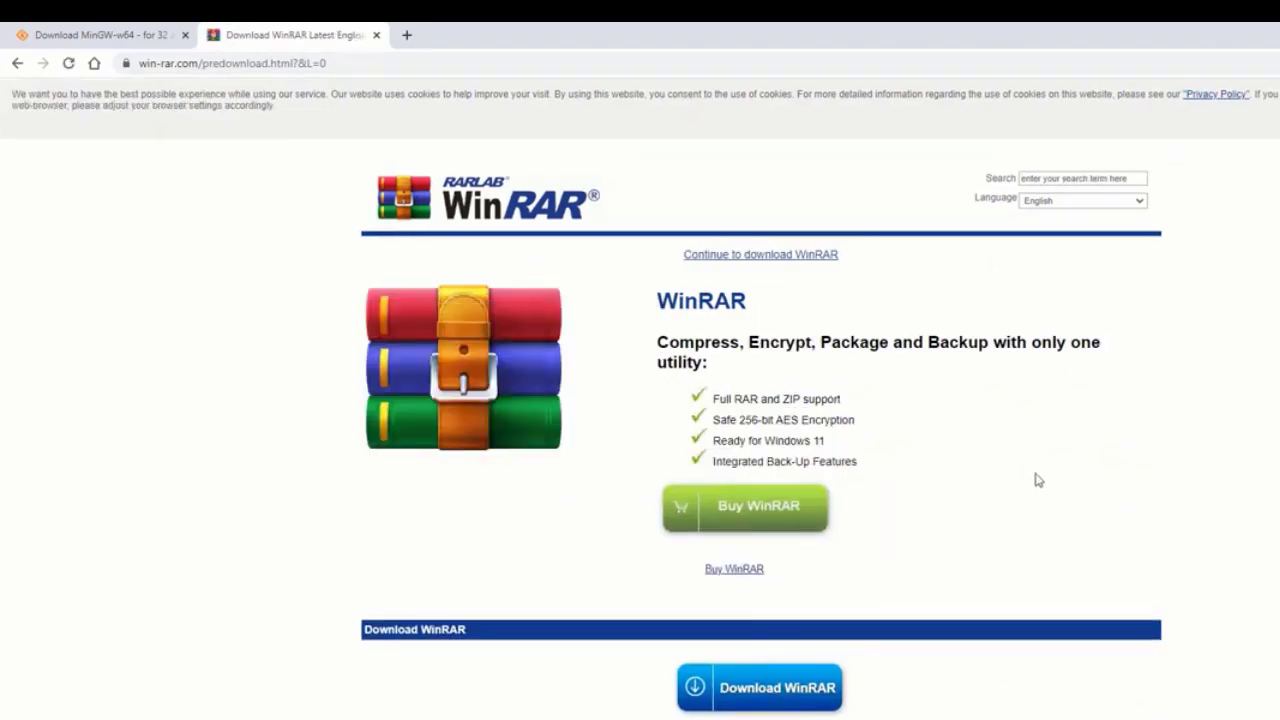
{"action": "left_click", "coordinate": [755, 690]}
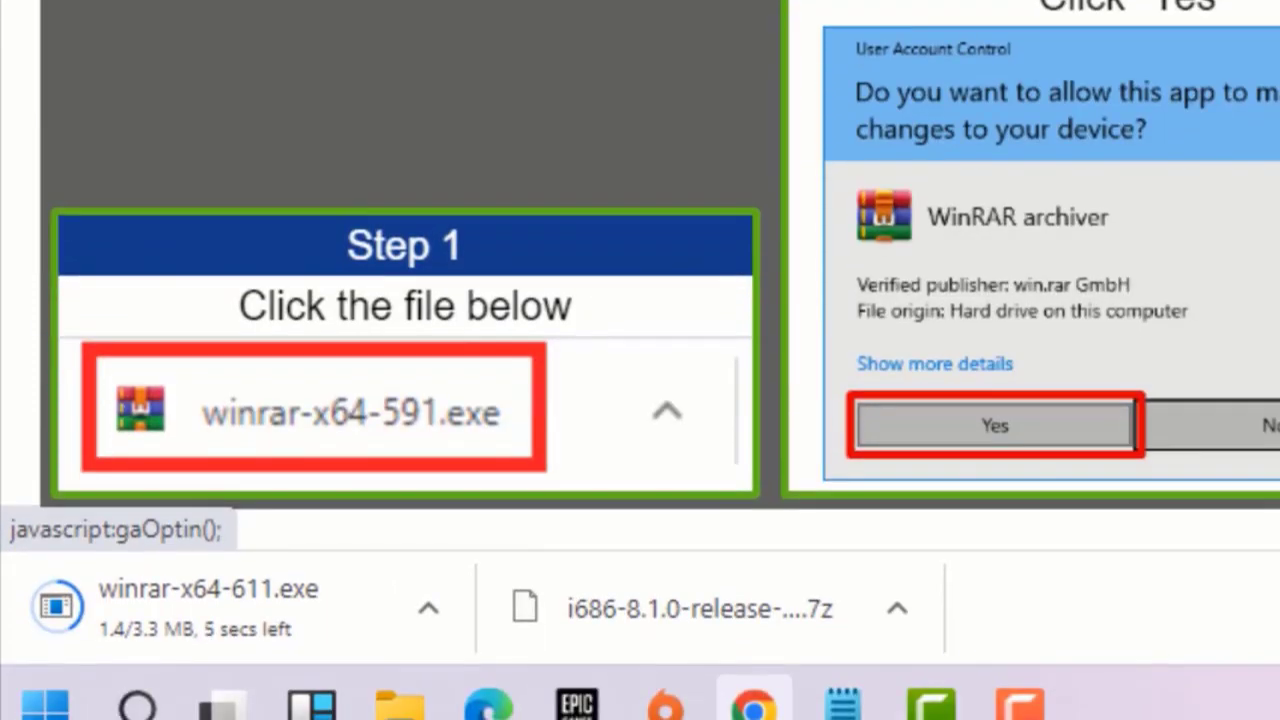
{"action": "left_click", "coordinate": [429, 606]}
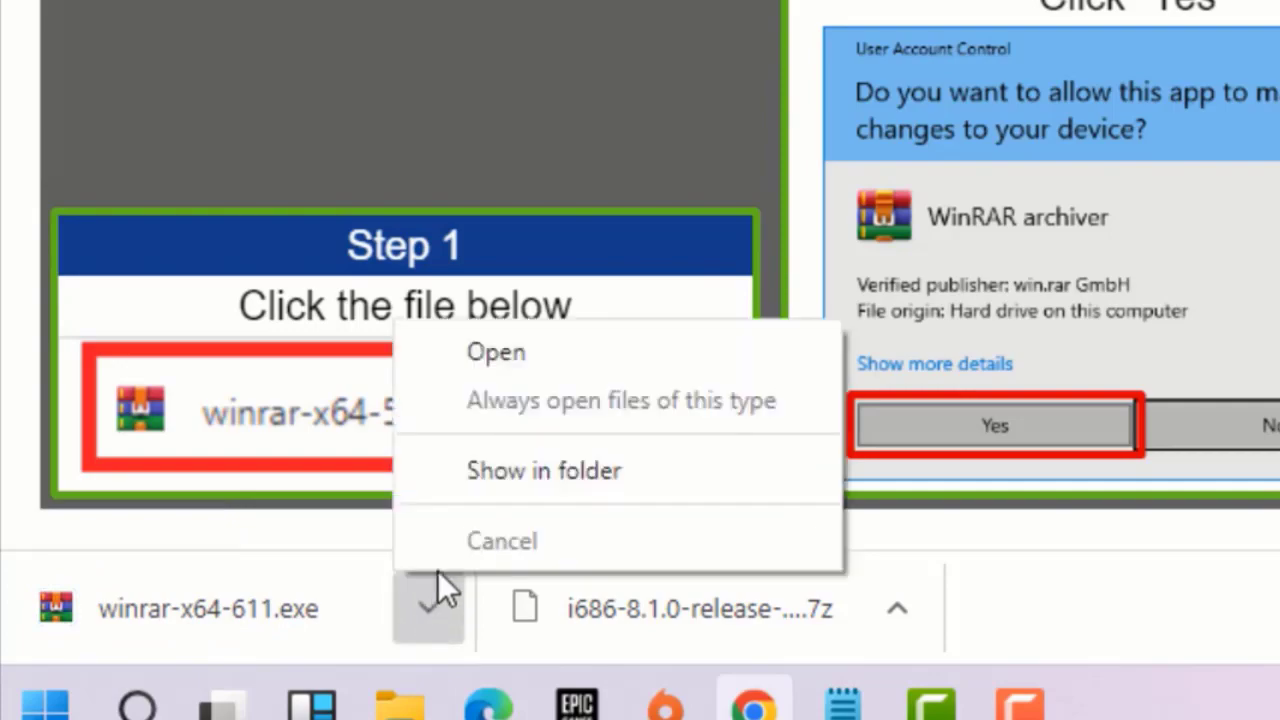
{"action": "left_click", "coordinate": [536, 350]}
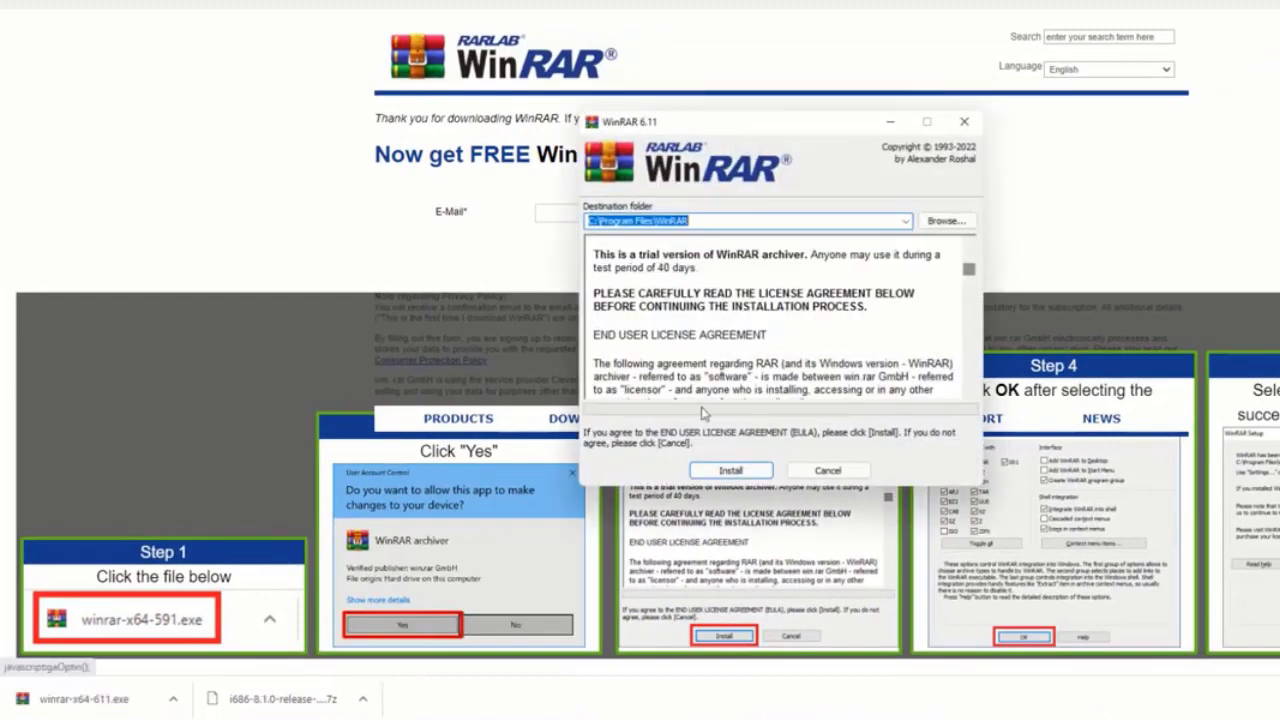
Install WinRAR in C:\Program Files\WinRAR with the default file associations and shell integration, and finish the setup
{"action": "left_click", "coordinate": [731, 470]}
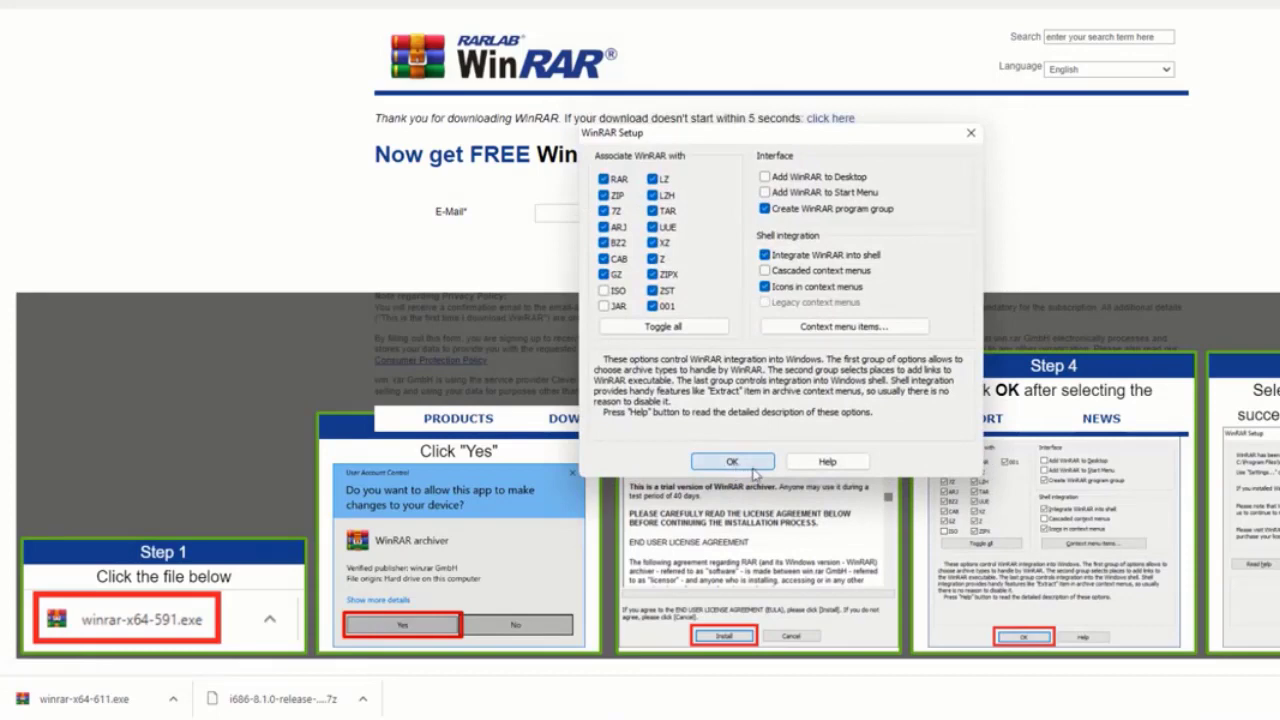
{"action": "left_click", "coordinate": [748, 465]}
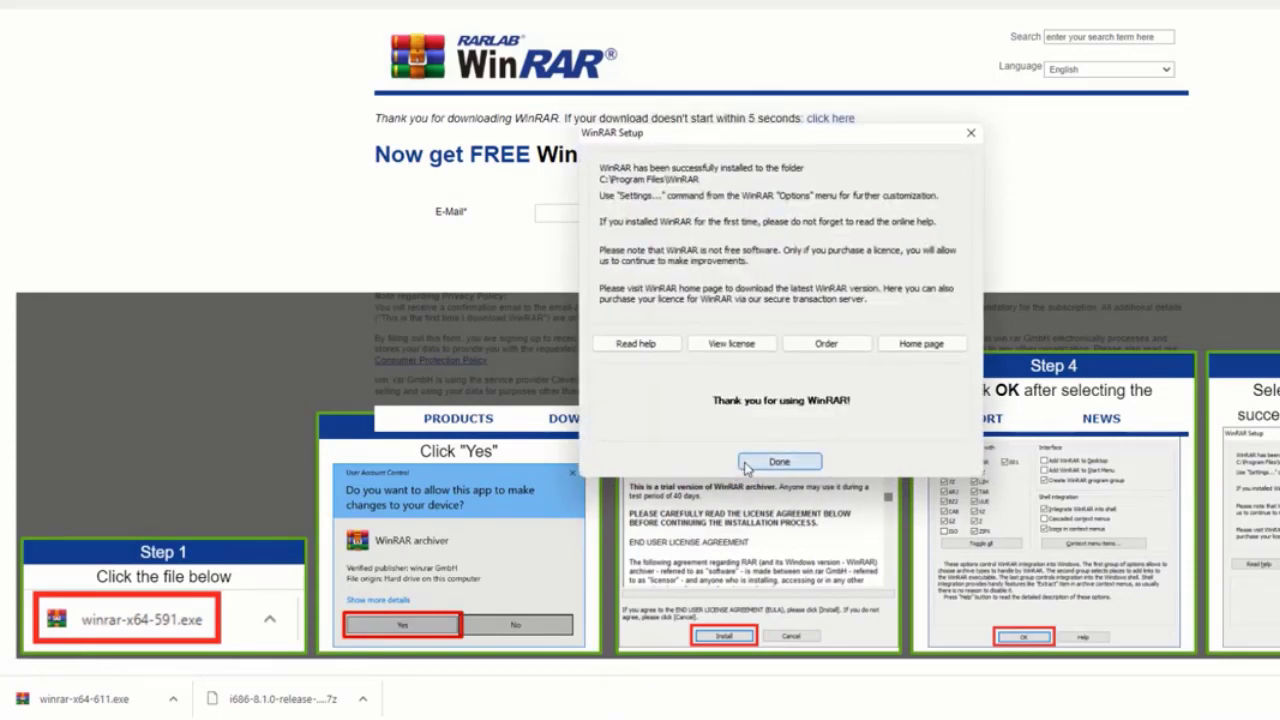
{"action": "left_click", "coordinate": [766, 470]}
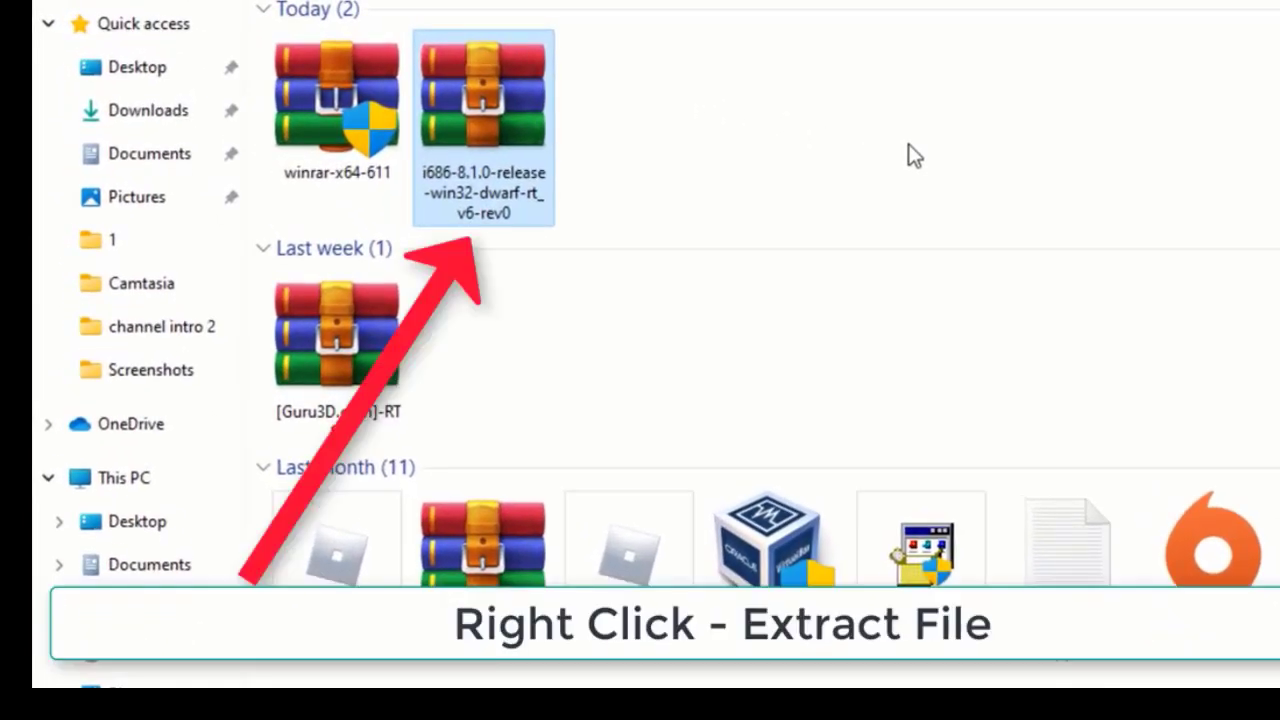
Extract the i686-8.1.0-release-win32-dwarf-rt_v6-rev0 archive into a folder of the same name in Downloads
{"action": "right_click", "coordinate": [530, 197]}
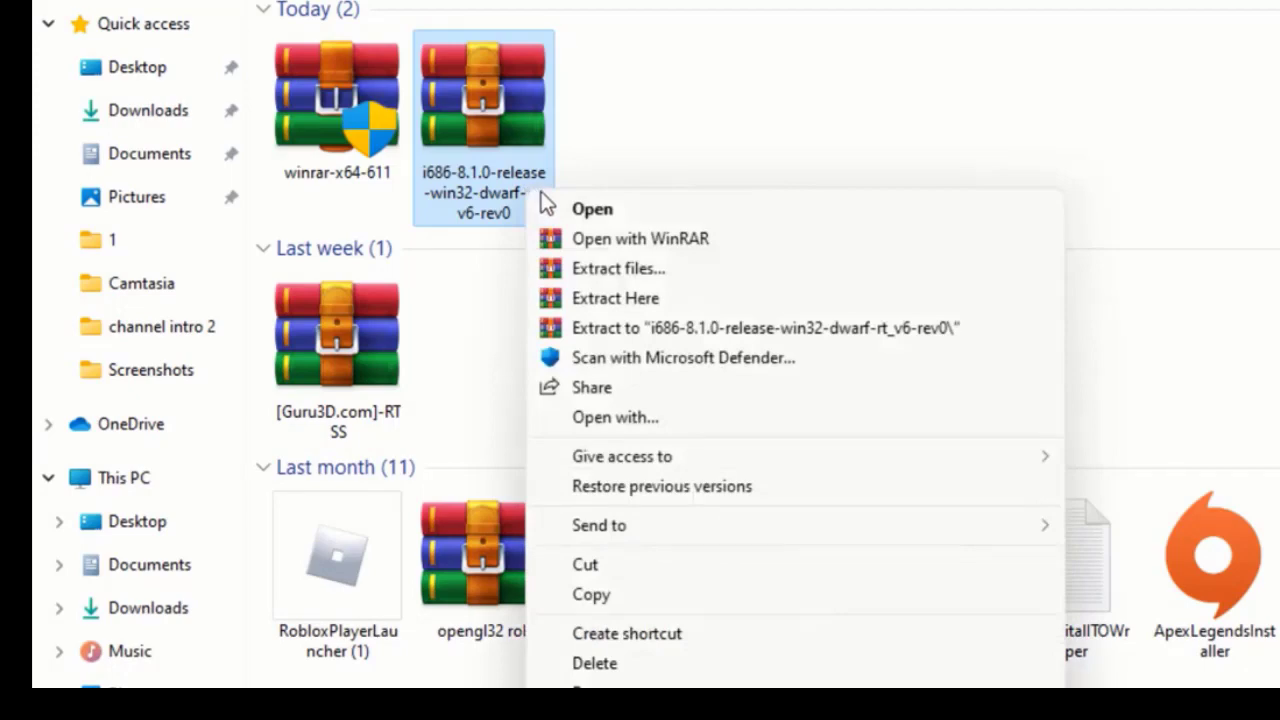
{"action": "left_click", "coordinate": [703, 266]}
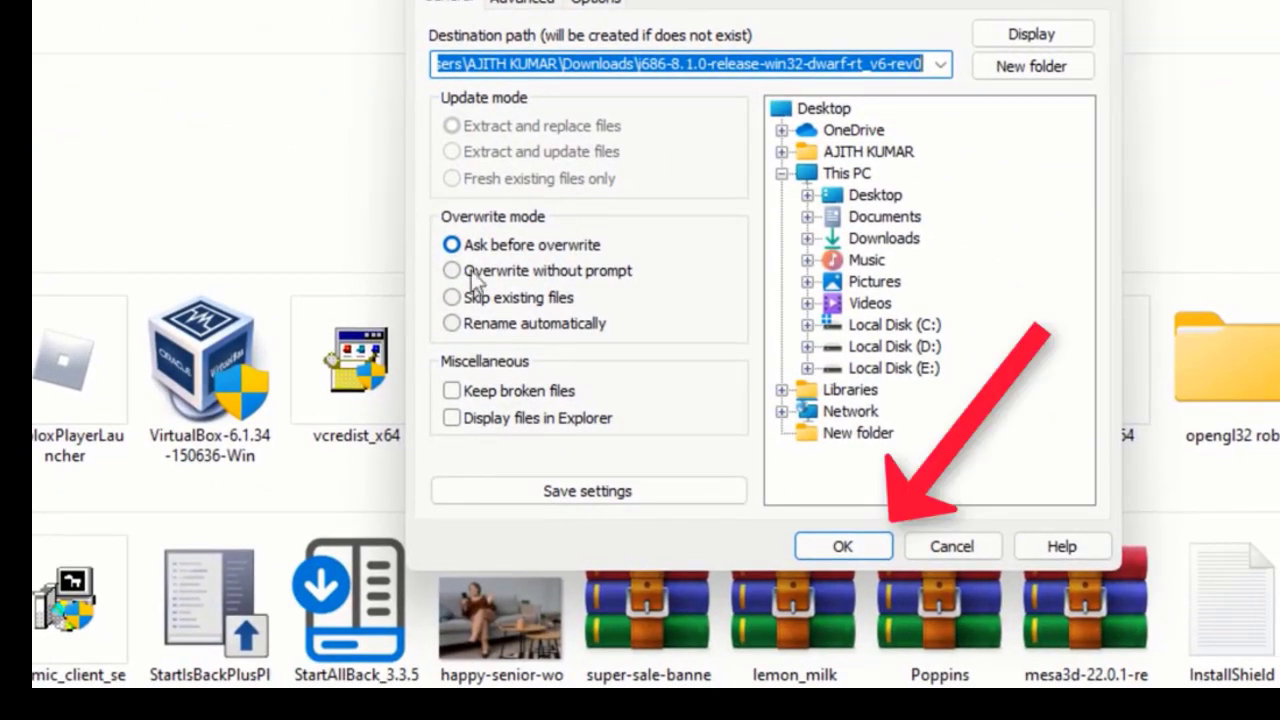
{"action": "left_click", "coordinate": [822, 552]}
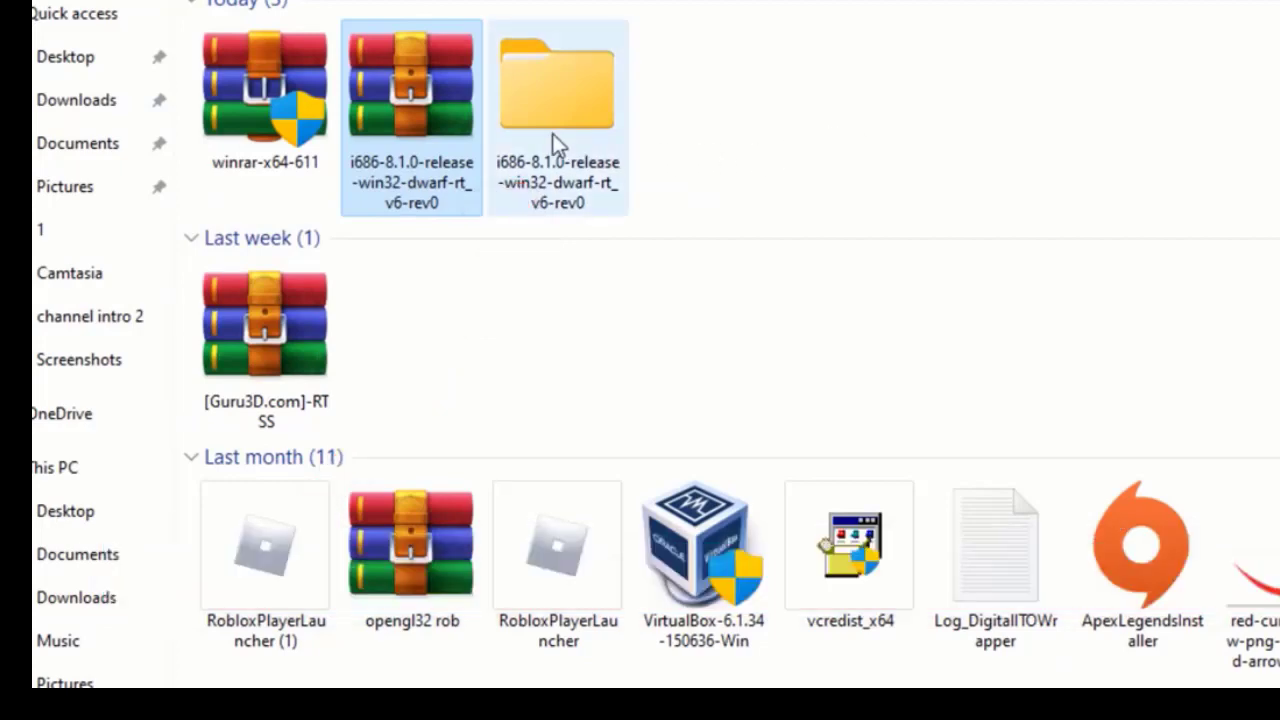
Copy the mingw32 folder from the extracted i686-8.1.0 folder into the root of Local Disk (C:)
{"action": "double_click", "coordinate": [553, 135]}
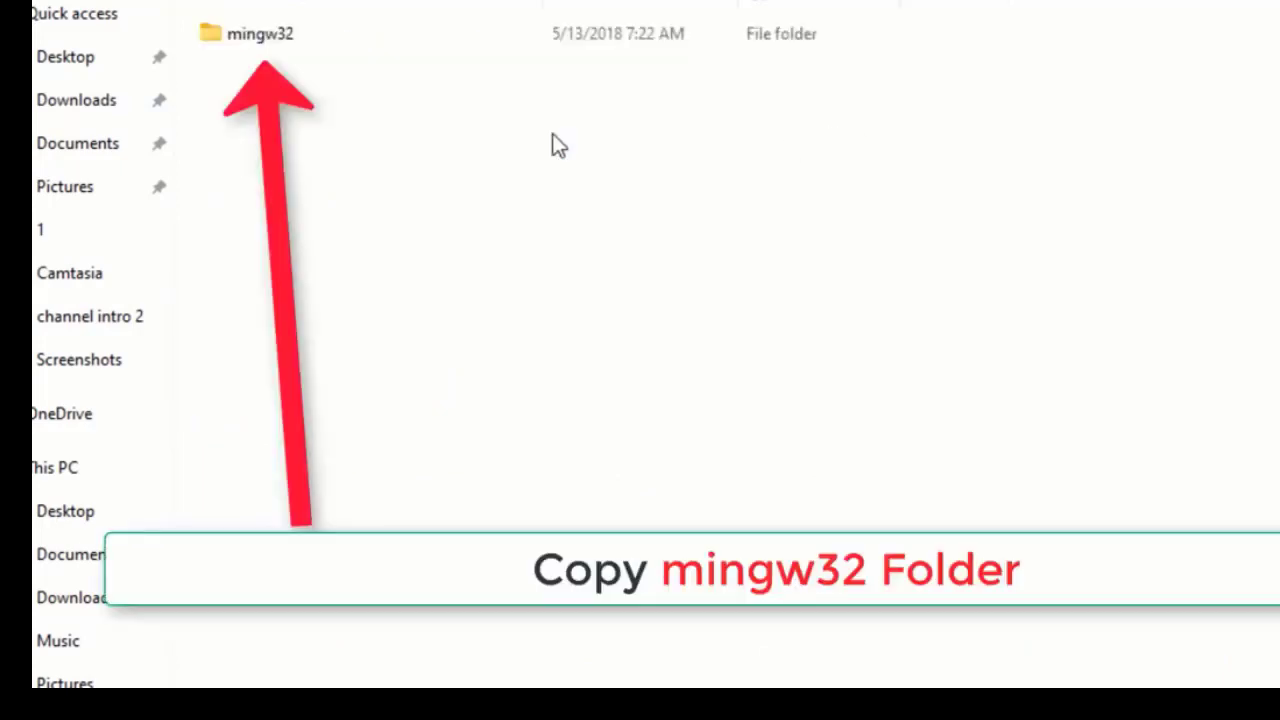
{"action": "left_click", "coordinate": [398, 40]}
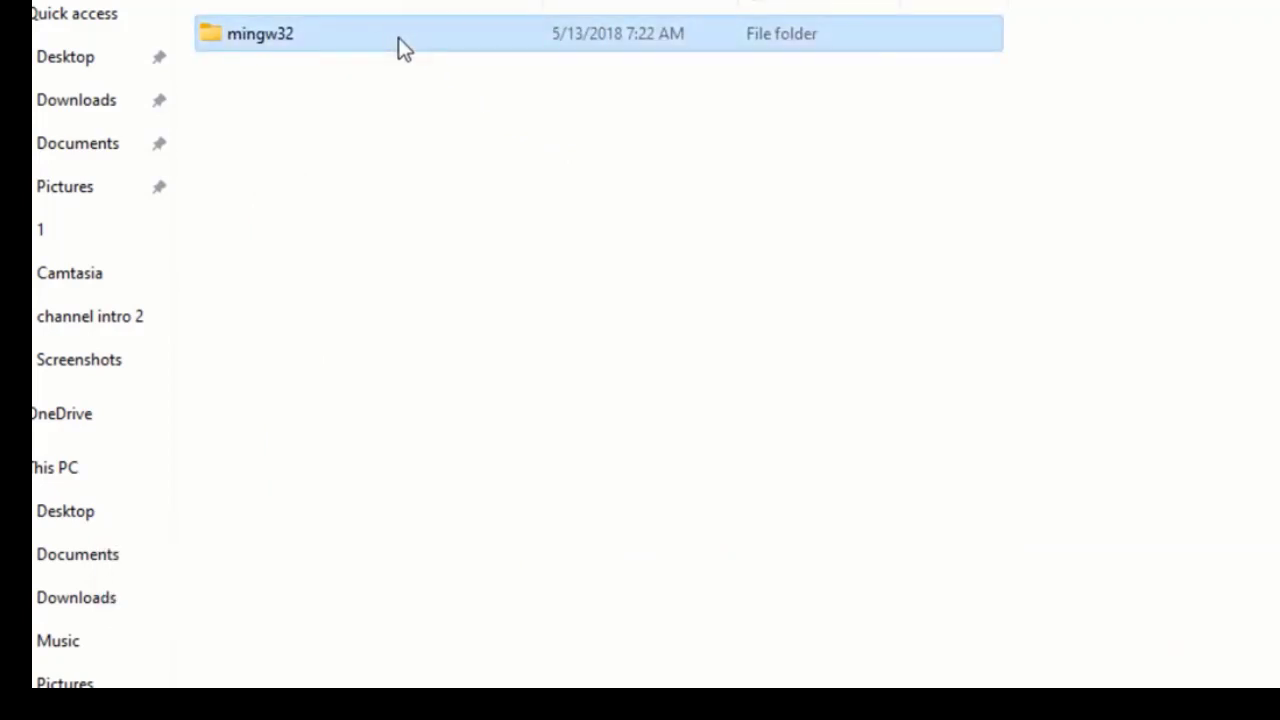
{"action": "right_click", "coordinate": [398, 40]}
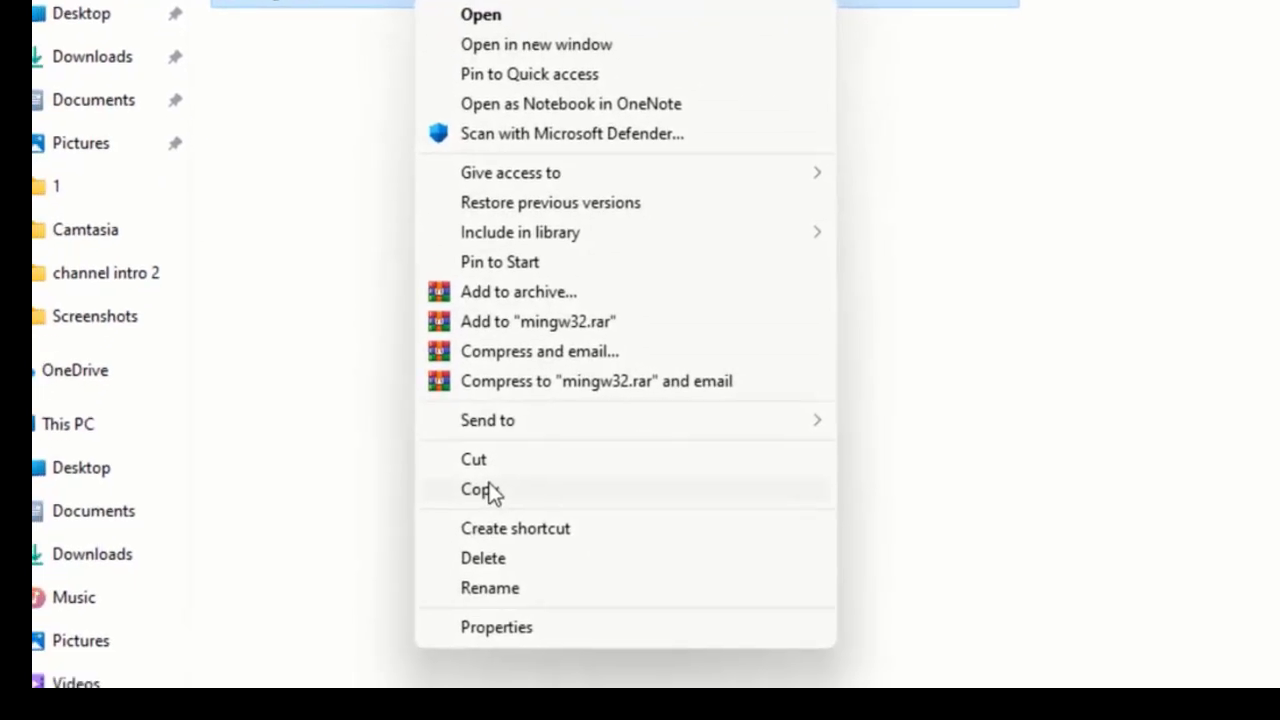
{"action": "left_click", "coordinate": [476, 543]}
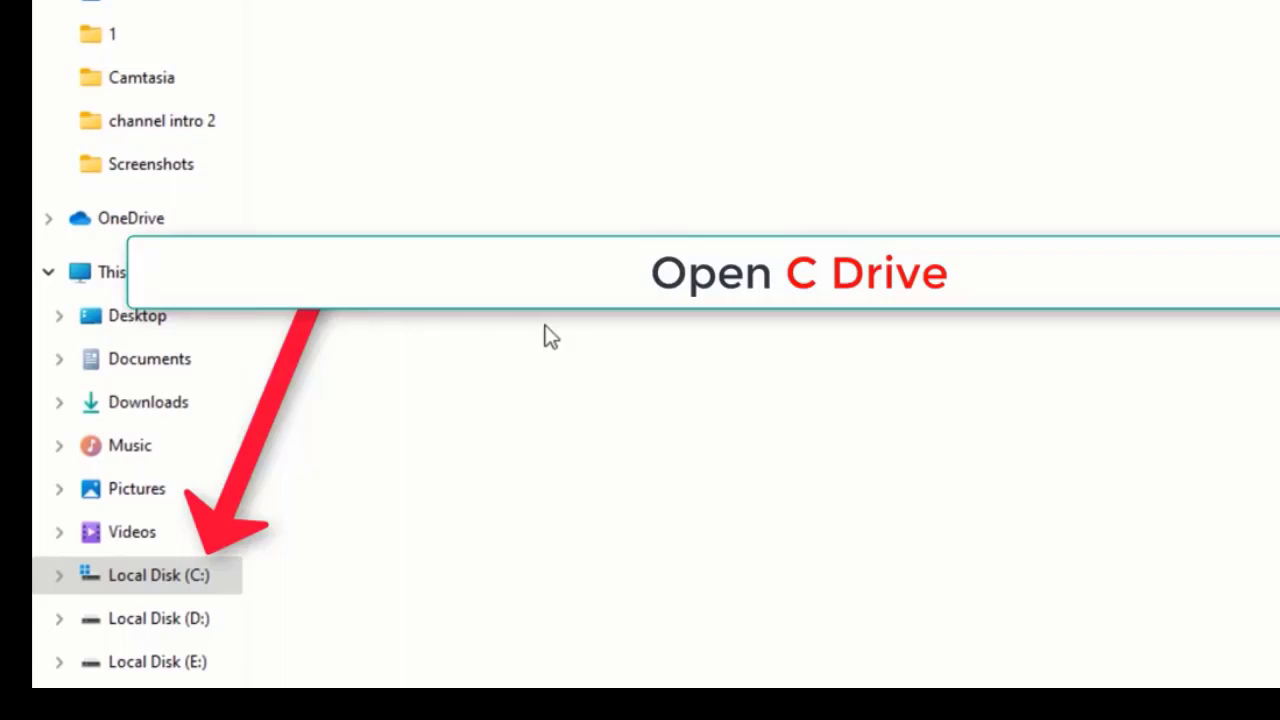
{"action": "left_click", "coordinate": [169, 578]}
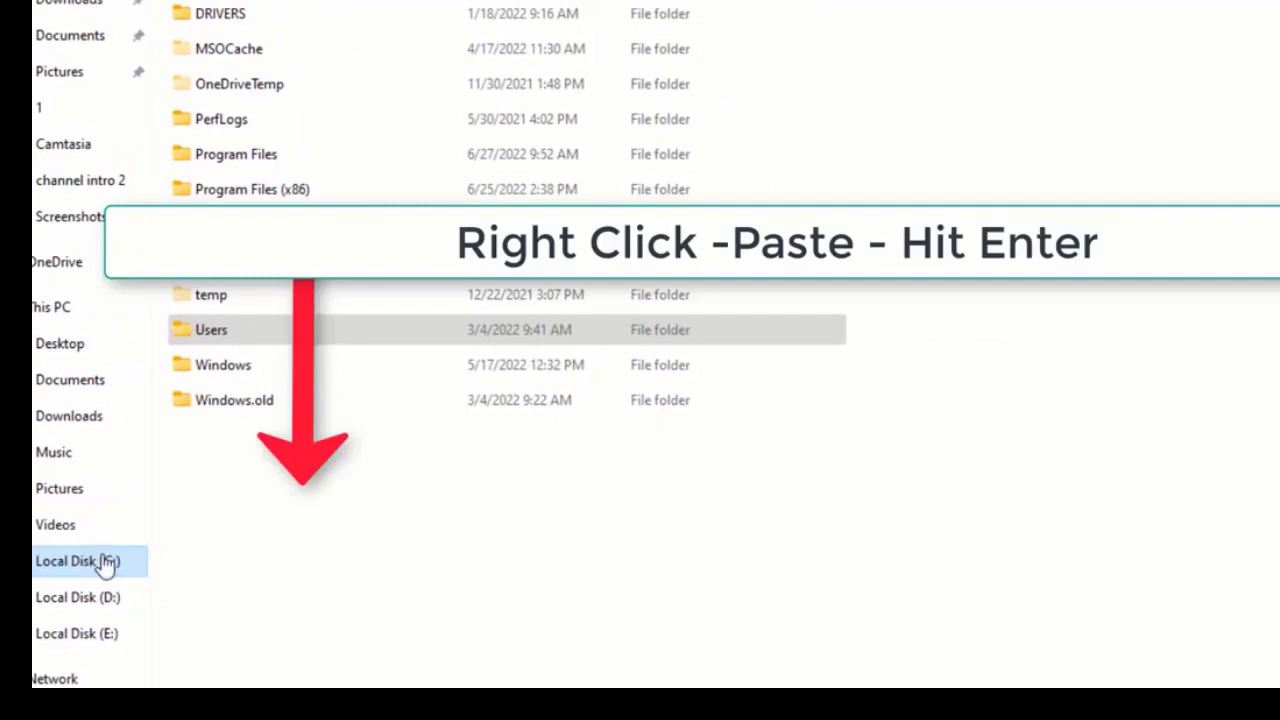
{"action": "right_click", "coordinate": [297, 513]}
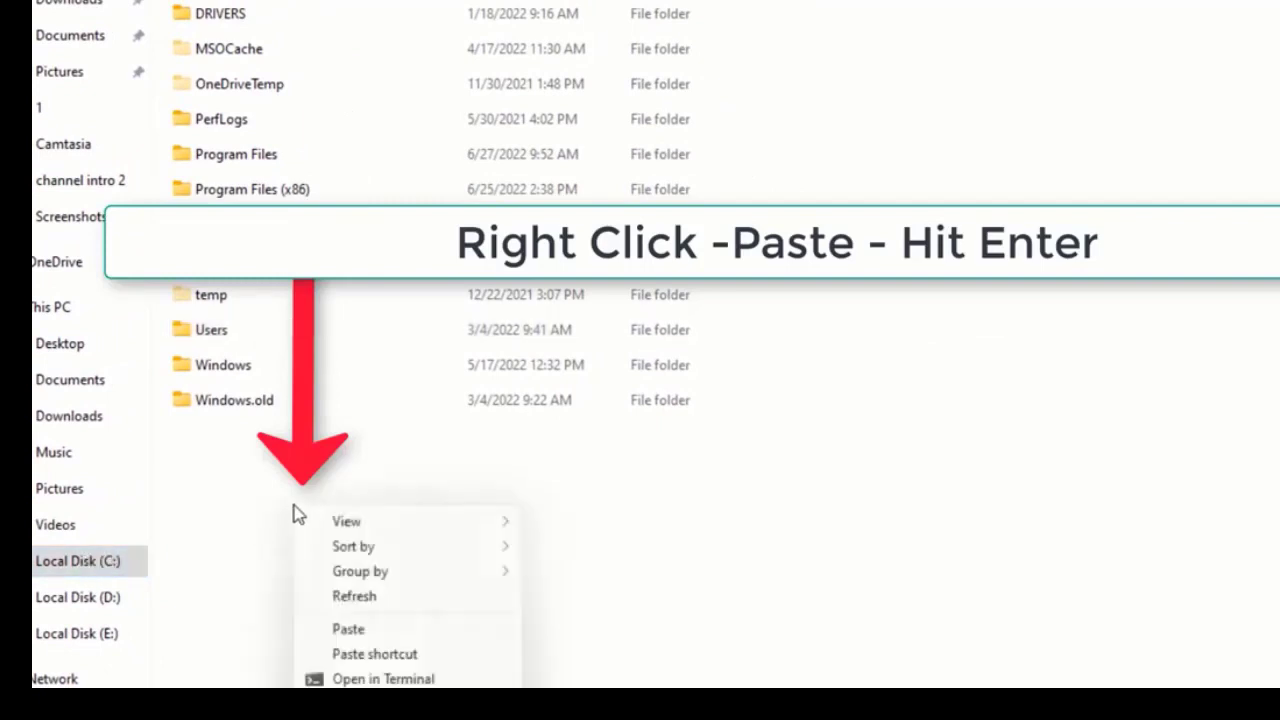
{"action": "left_click", "coordinate": [357, 632]}
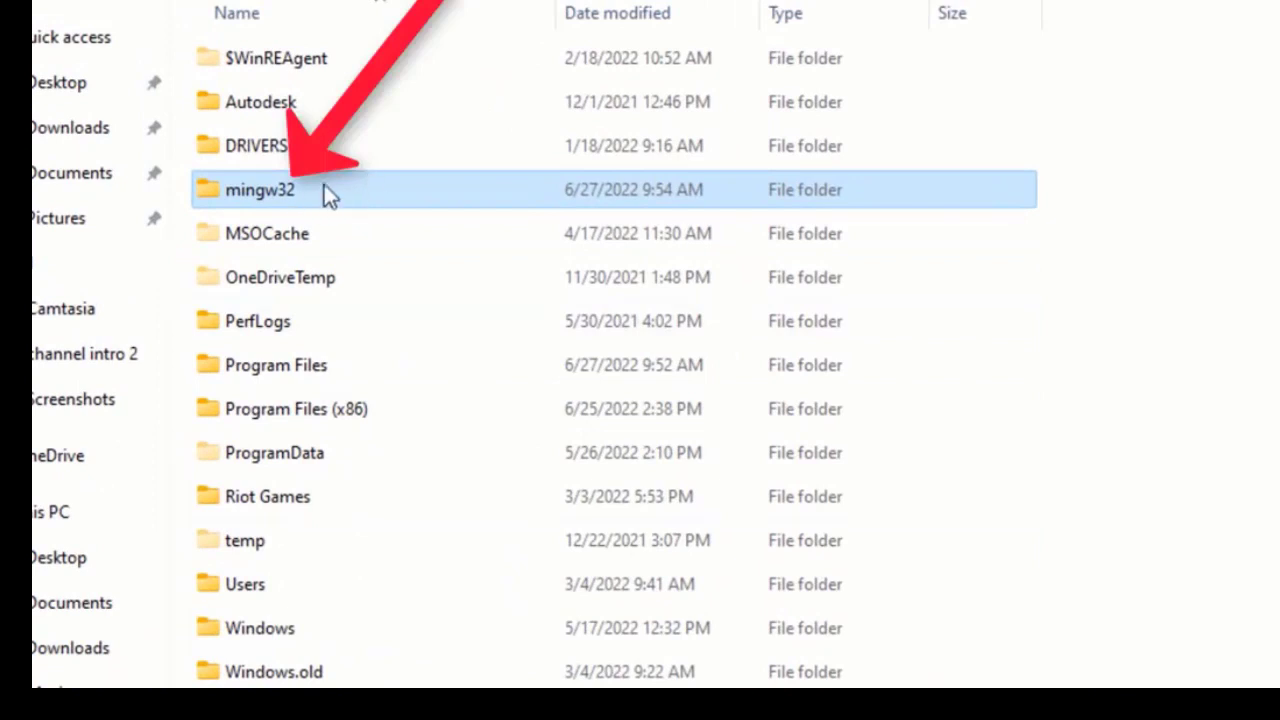
Open the bin folder inside C:\mingw32 and copy its full path, C:\mingw32\bin
{"action": "double_click", "coordinate": [317, 188]}
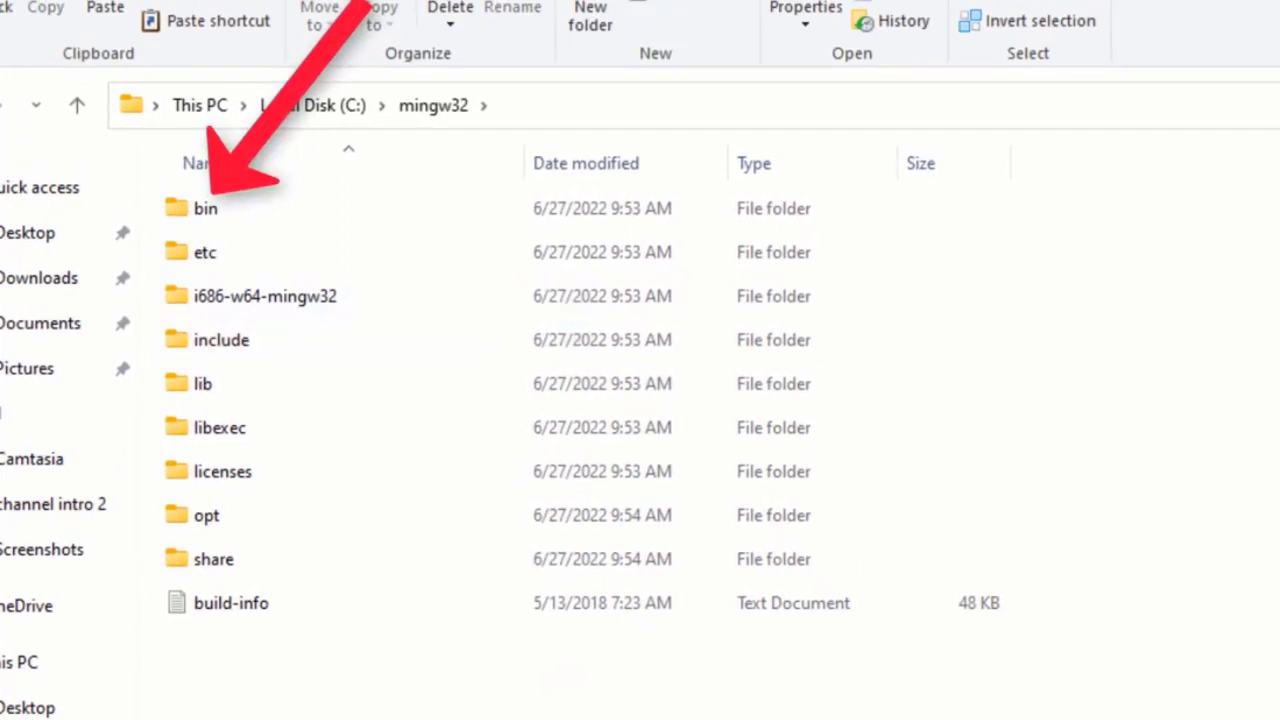
{"action": "left_click", "coordinate": [279, 218]}
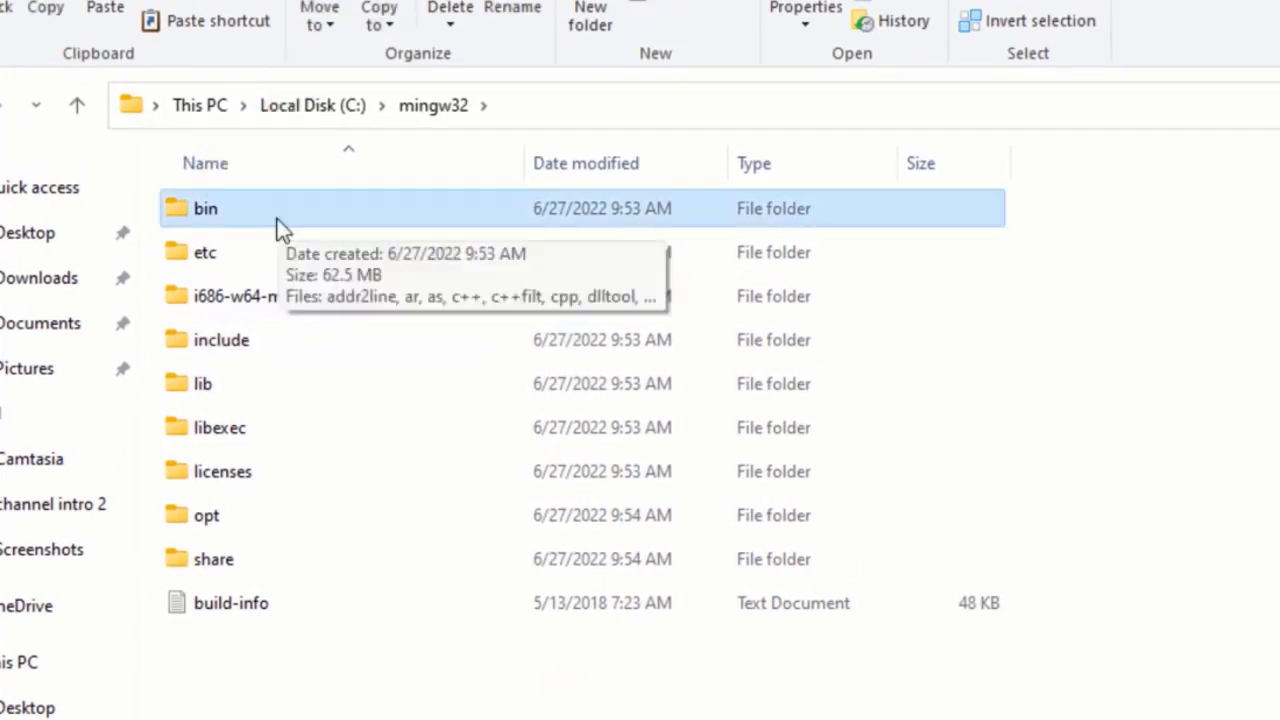
{"action": "double_click", "coordinate": [223, 210]}
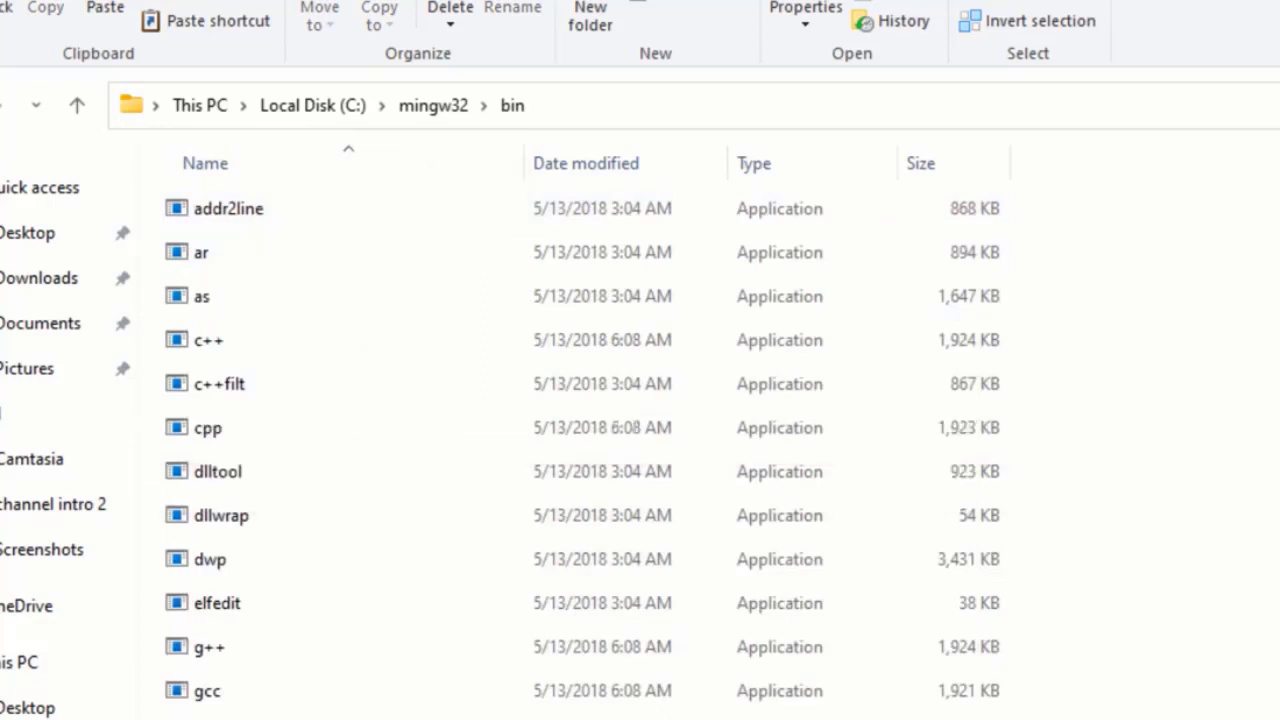
{"action": "left_click", "coordinate": [589, 107]}
{"action": "right_click", "coordinate": [208, 108]}
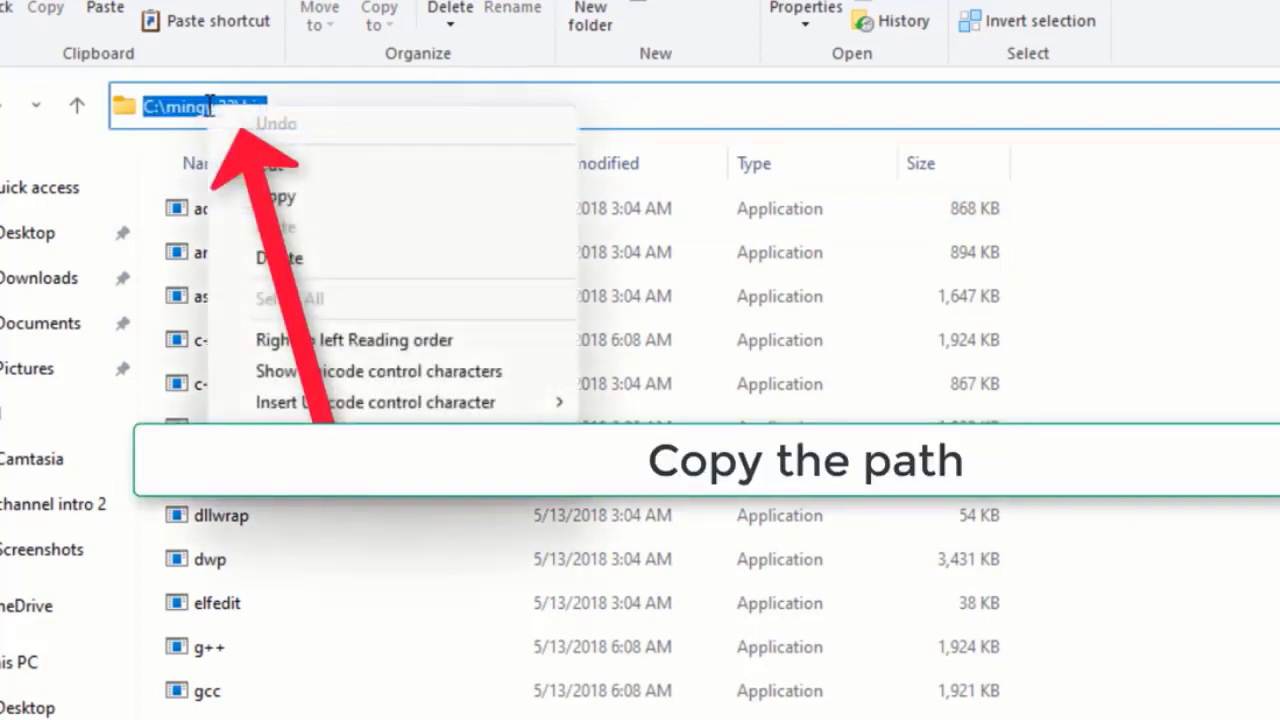
{"action": "left_click", "coordinate": [288, 195]}
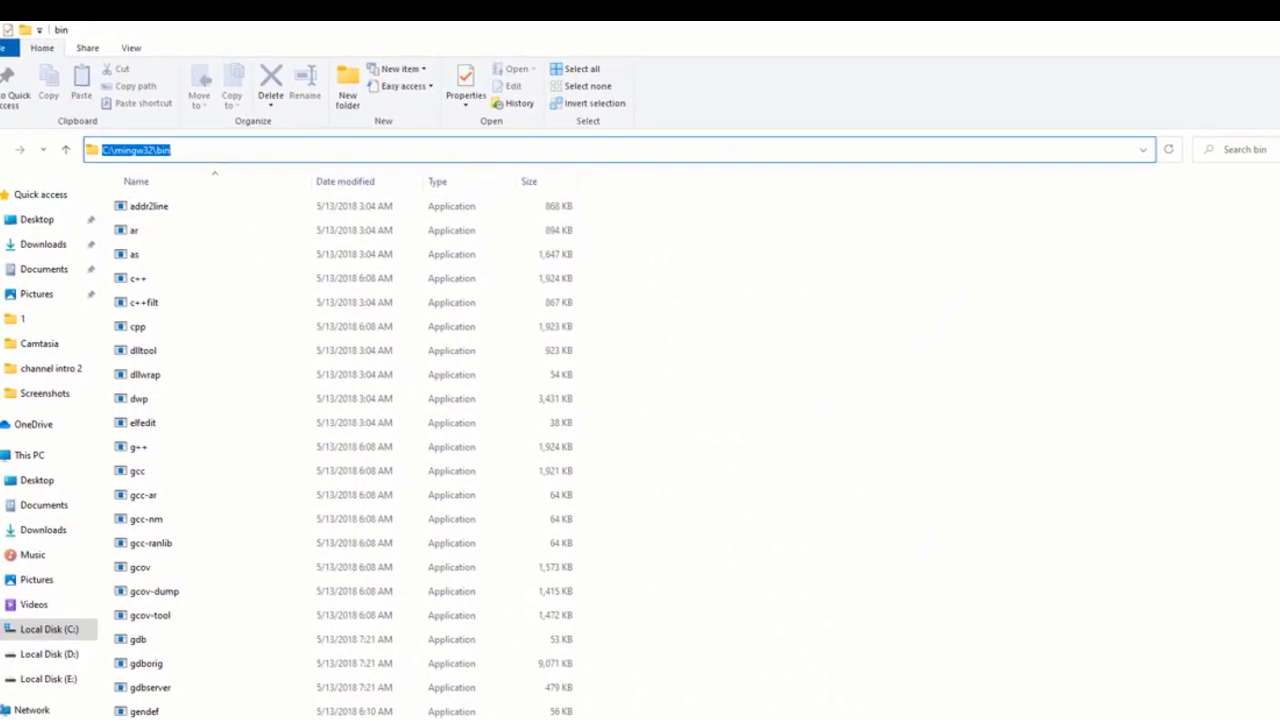
Search Windows for "edit the system", open the system environment variables settings, and bring up the Environment Variables dialog
{"action": "key", "text": "super+d"}
{"action": "key", "text": "super+s"}
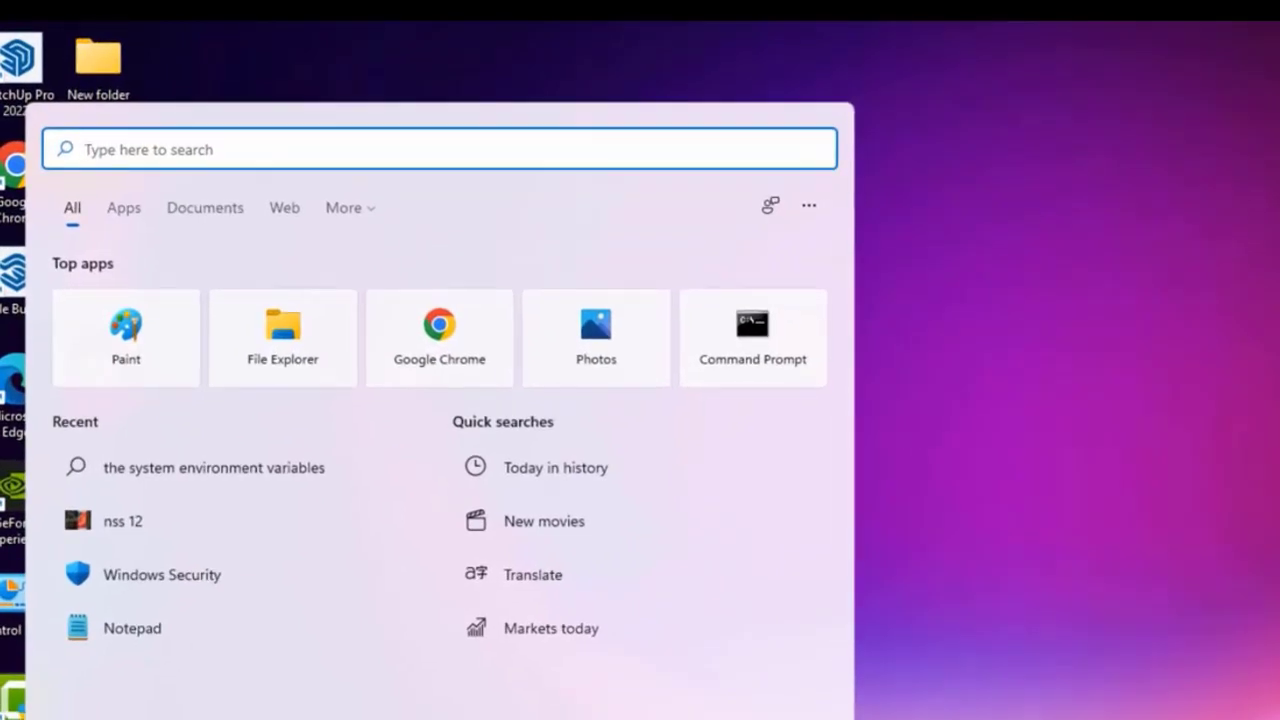
{"action": "type", "text": "edit the"}
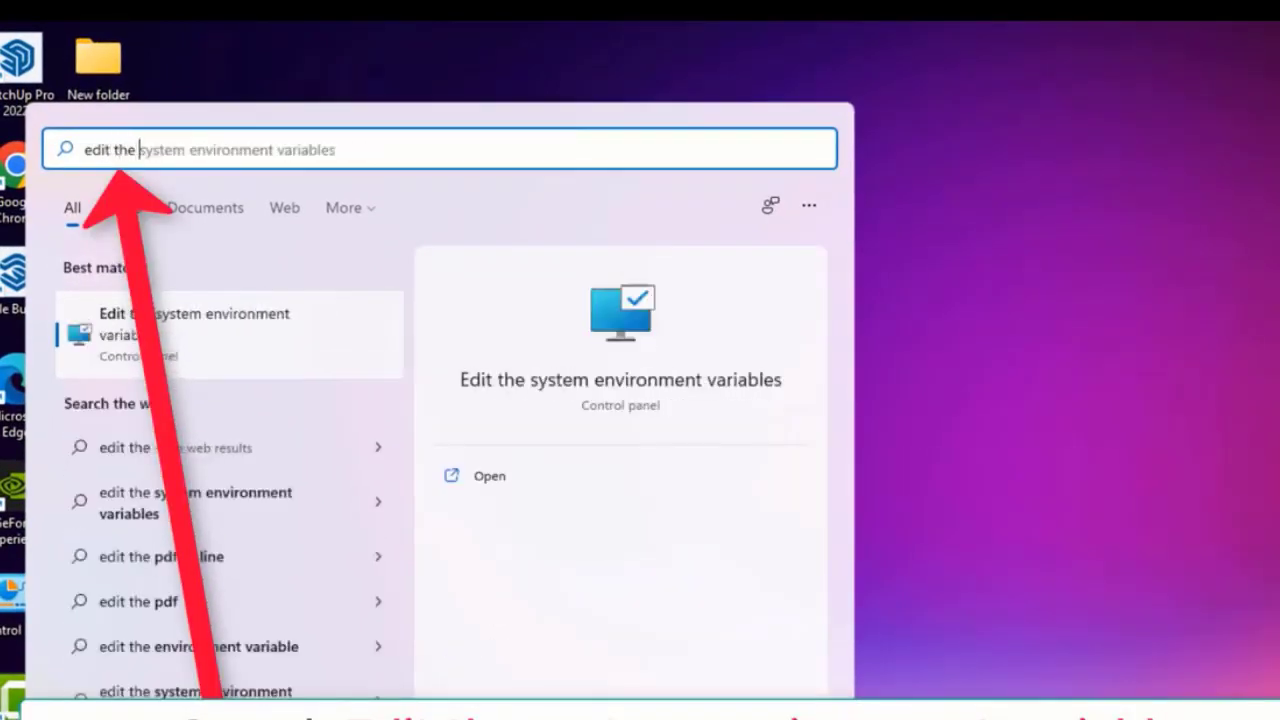
{"action": "type", "text": " syste"}
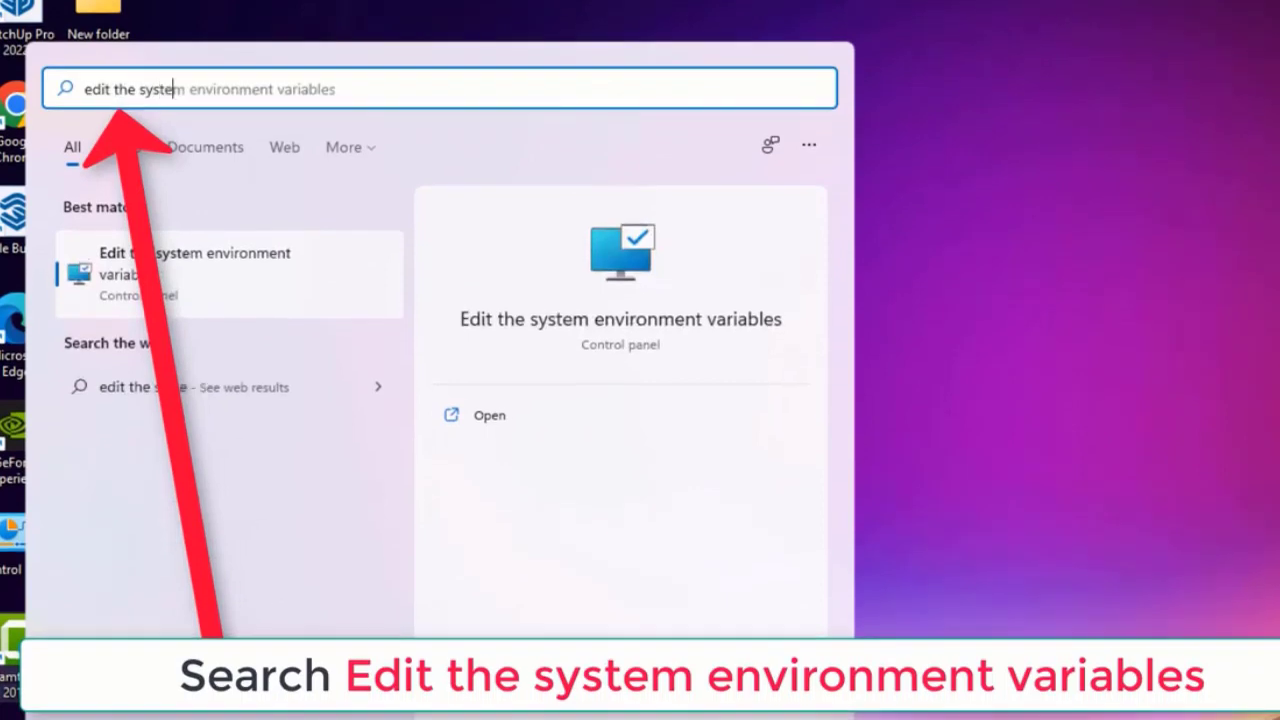
{"action": "type", "text": "m"}
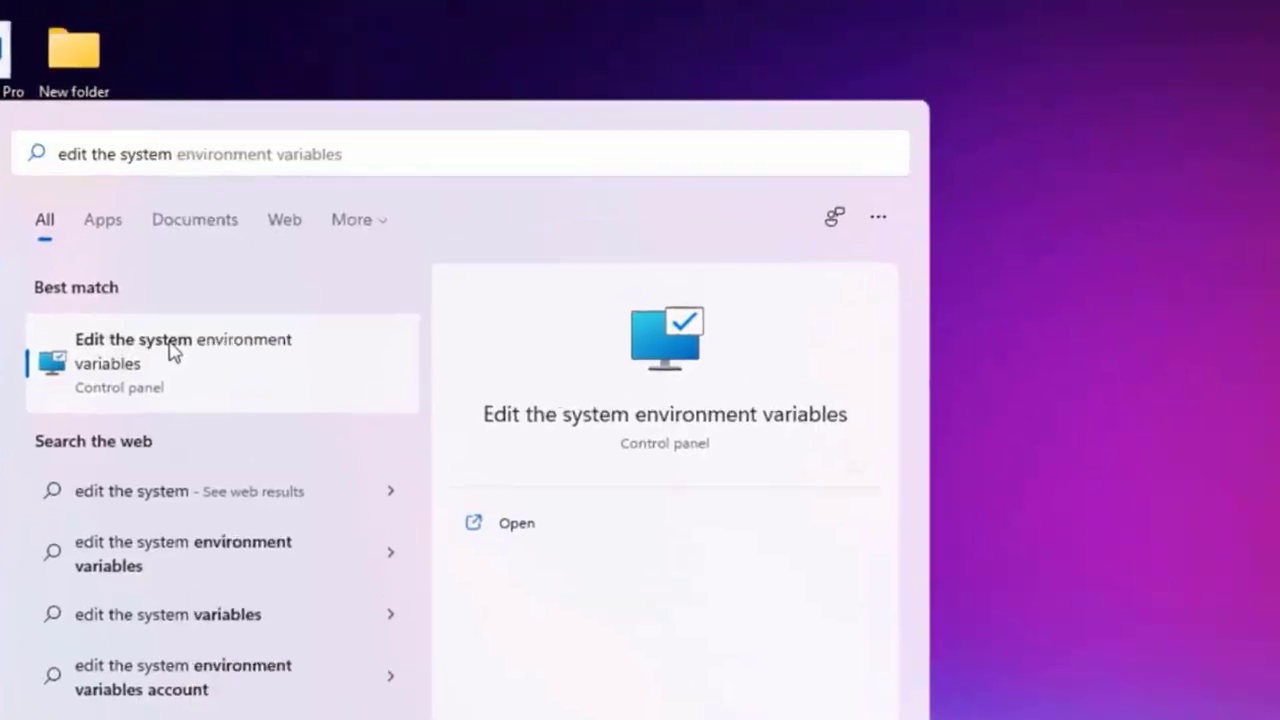
{"action": "left_click", "coordinate": [170, 350]}
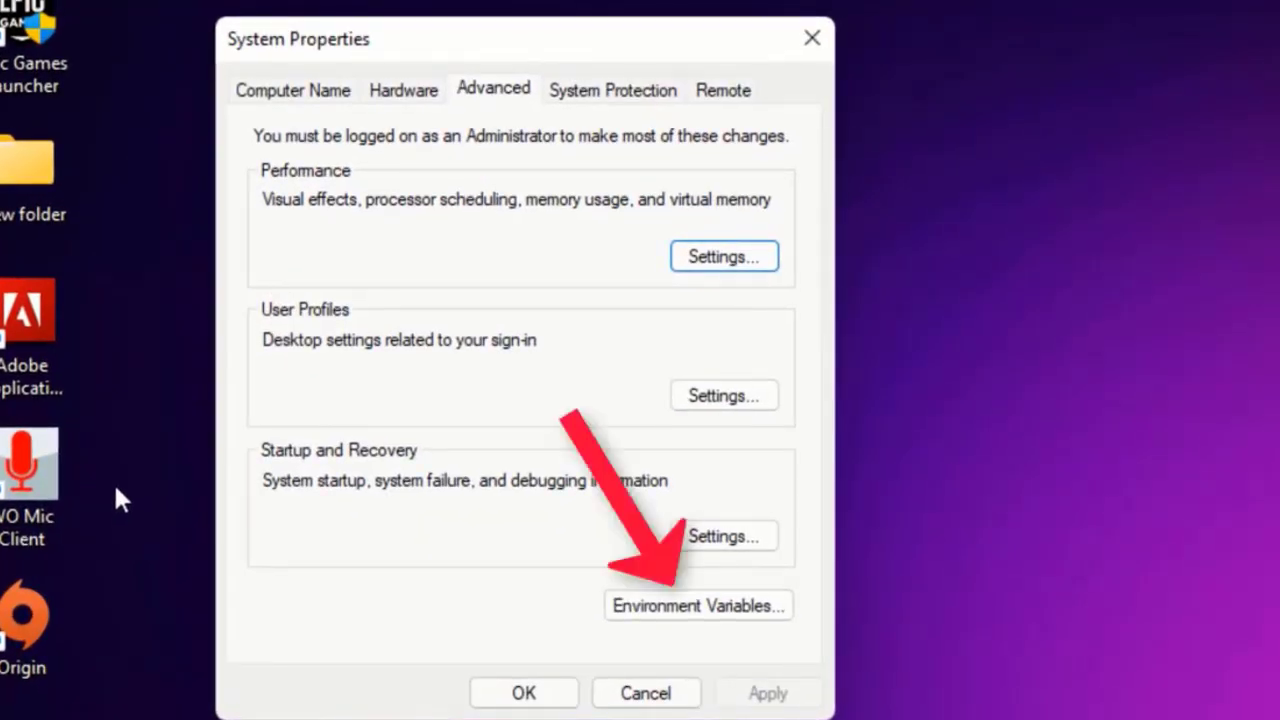
{"action": "left_click", "coordinate": [683, 608]}
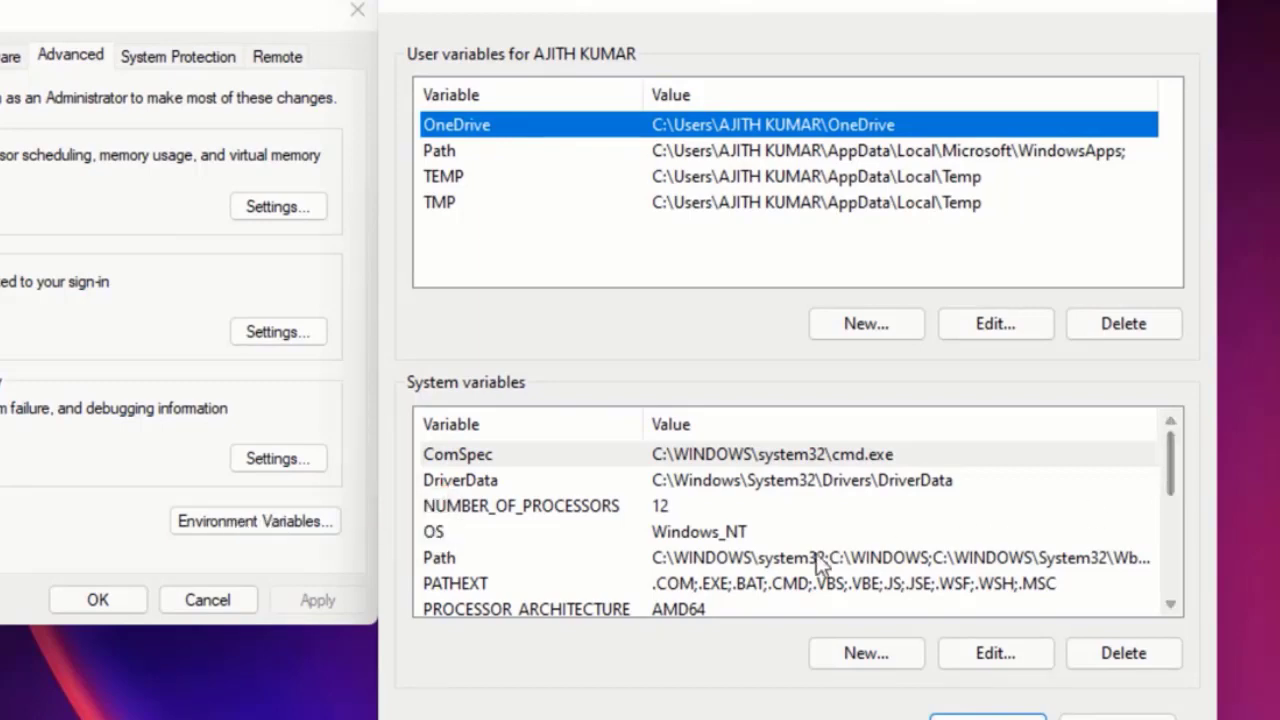
Add C:\mingw32\bin as a new entry in the system Path variable and save the changes through System Properties
{"action": "left_click", "coordinate": [680, 566]}
{"action": "scroll", "coordinate": [540, 566], "scroll_direction": "down", "scroll_amount": 1}
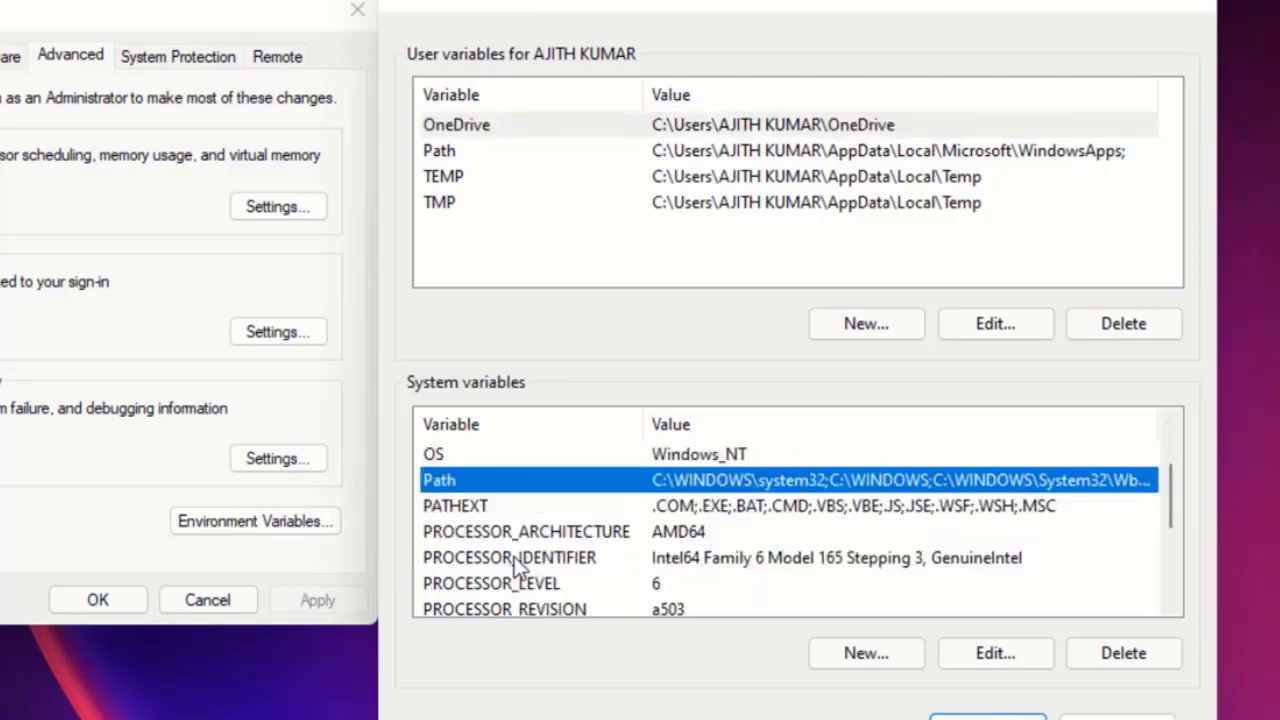
{"action": "left_click", "coordinate": [981, 654]}
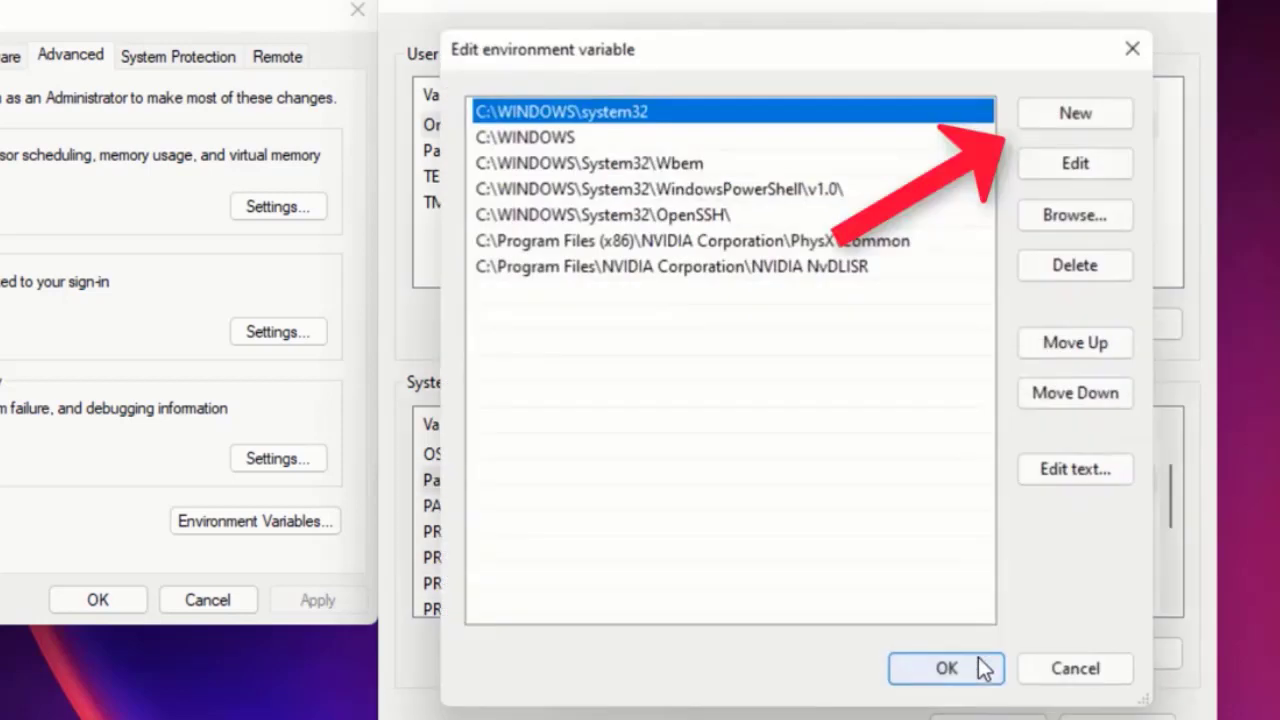
{"action": "left_click", "coordinate": [1076, 113]}
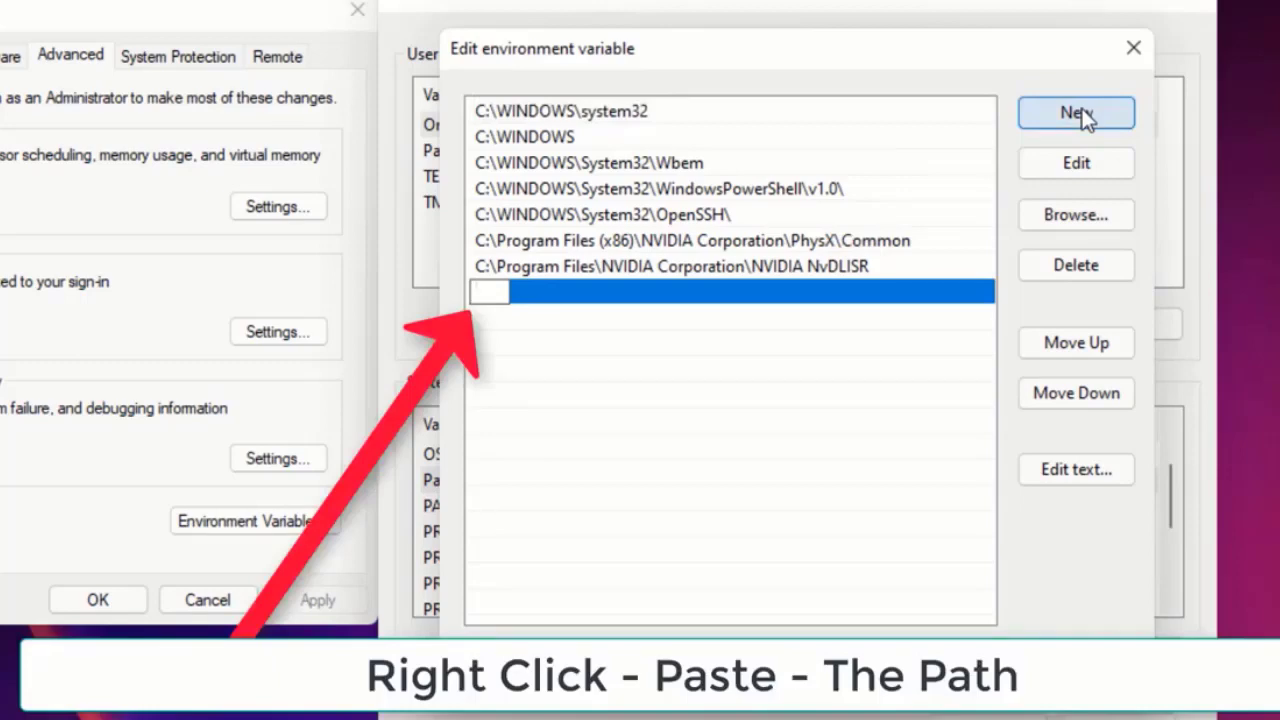
{"action": "right_click", "coordinate": [490, 291]}
{"action": "left_click", "coordinate": [545, 411]}
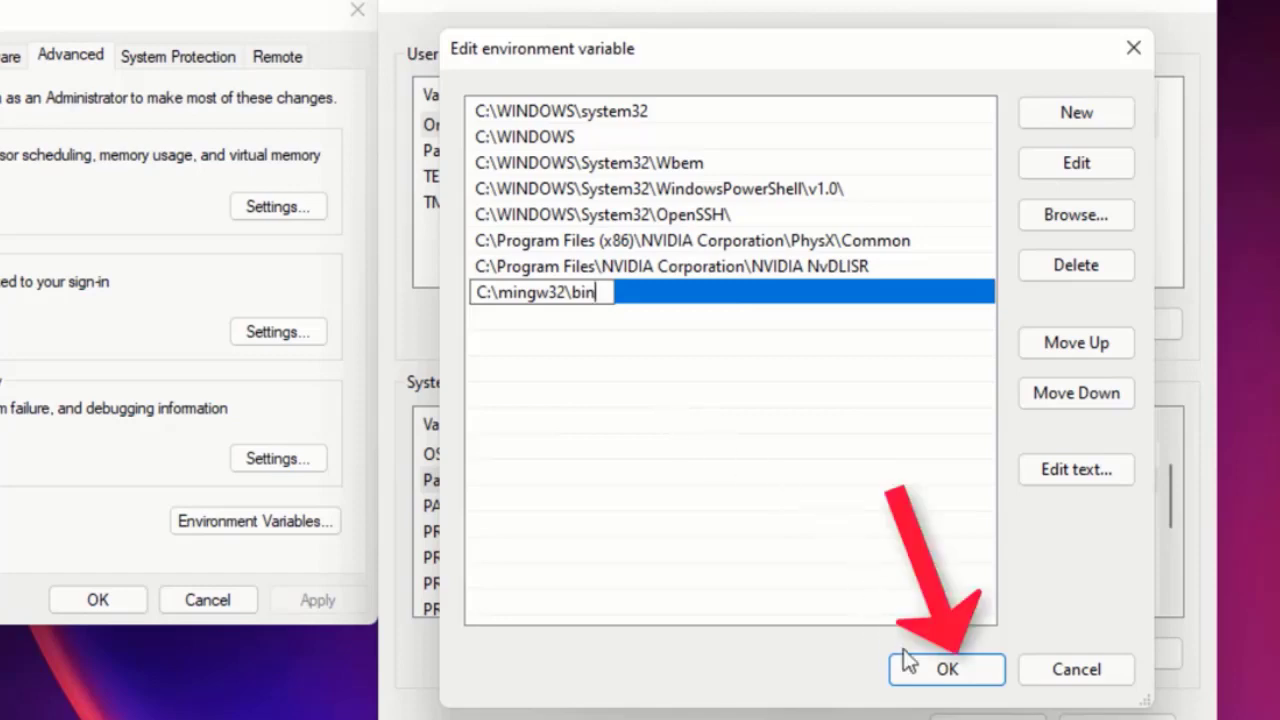
{"action": "left_click", "coordinate": [946, 670]}
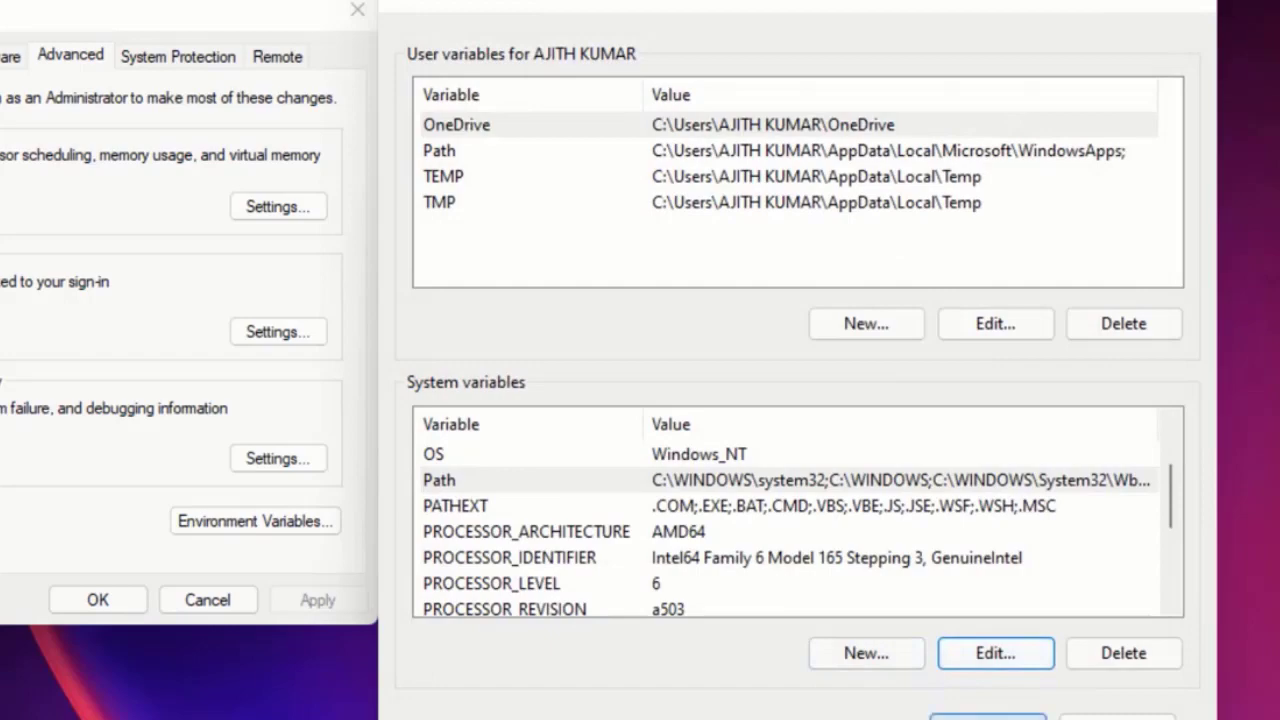
{"action": "left_click", "coordinate": [988, 717]}
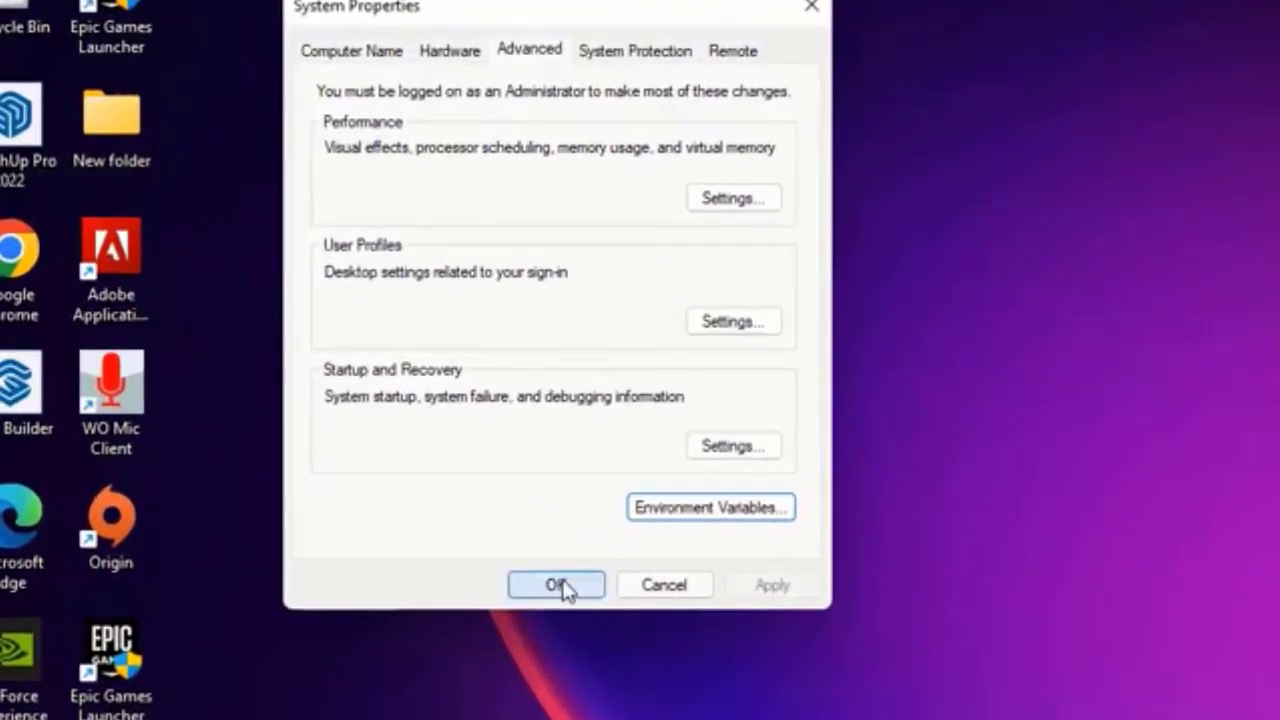
{"action": "left_click", "coordinate": [562, 587]}
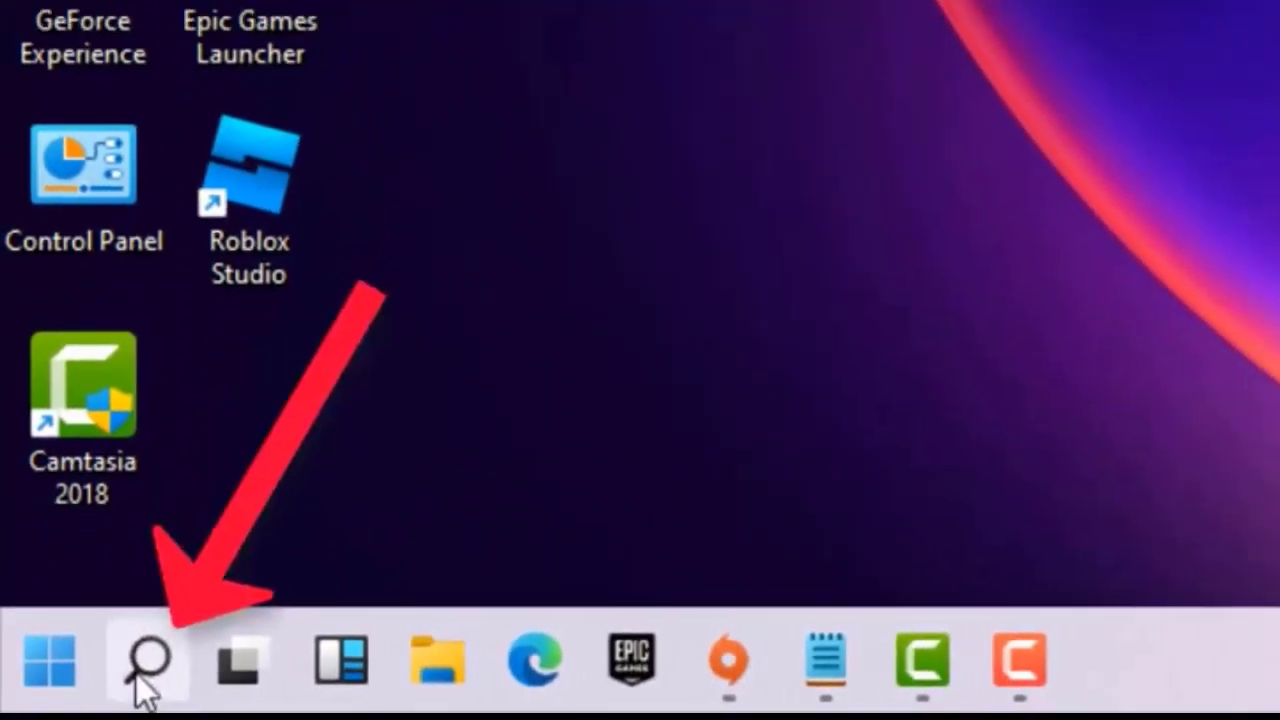
Search Windows for "cmd" and run Command Prompt as administrator
{"action": "left_click", "coordinate": [140, 672]}
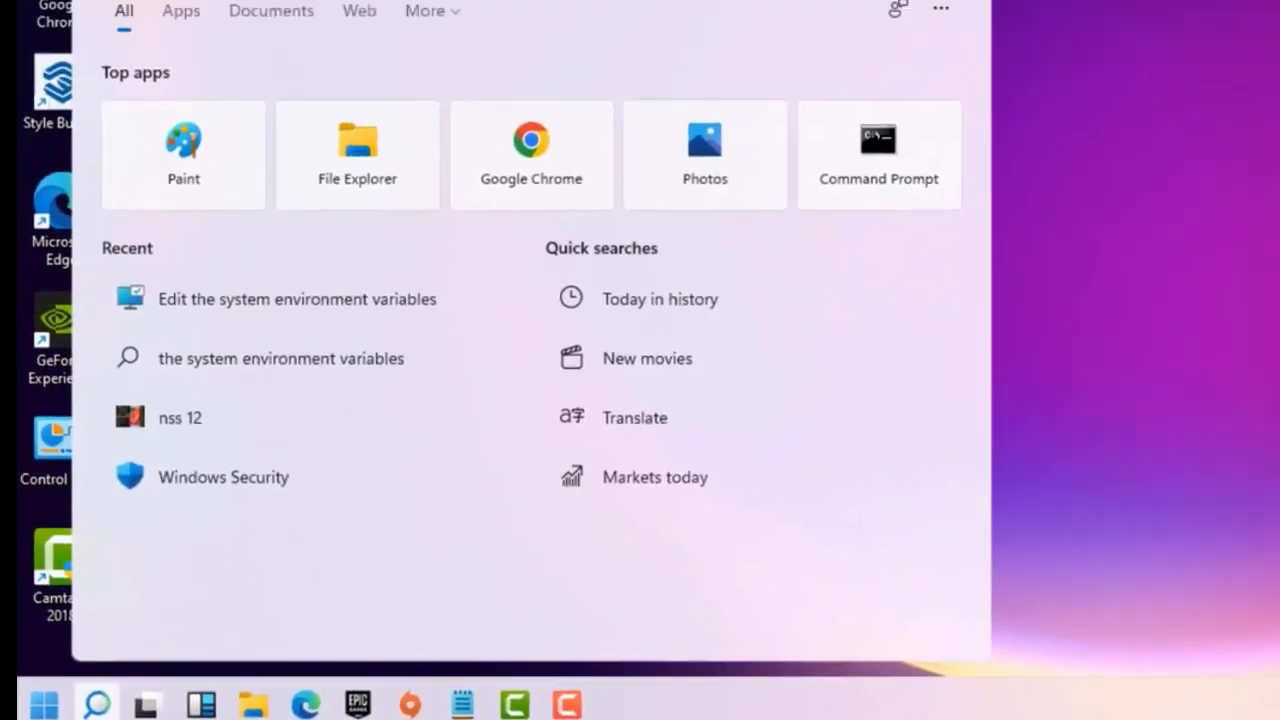
{"action": "type", "text": "cmd"}
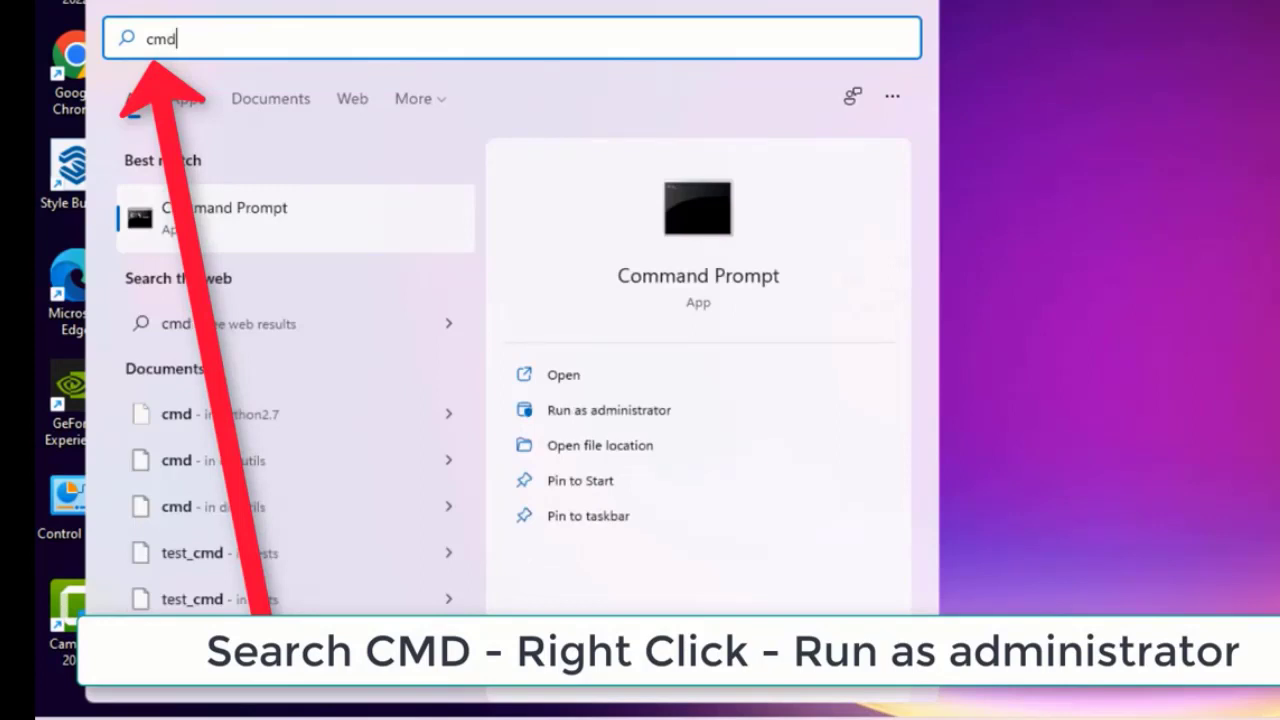
{"action": "right_click", "coordinate": [294, 223]}
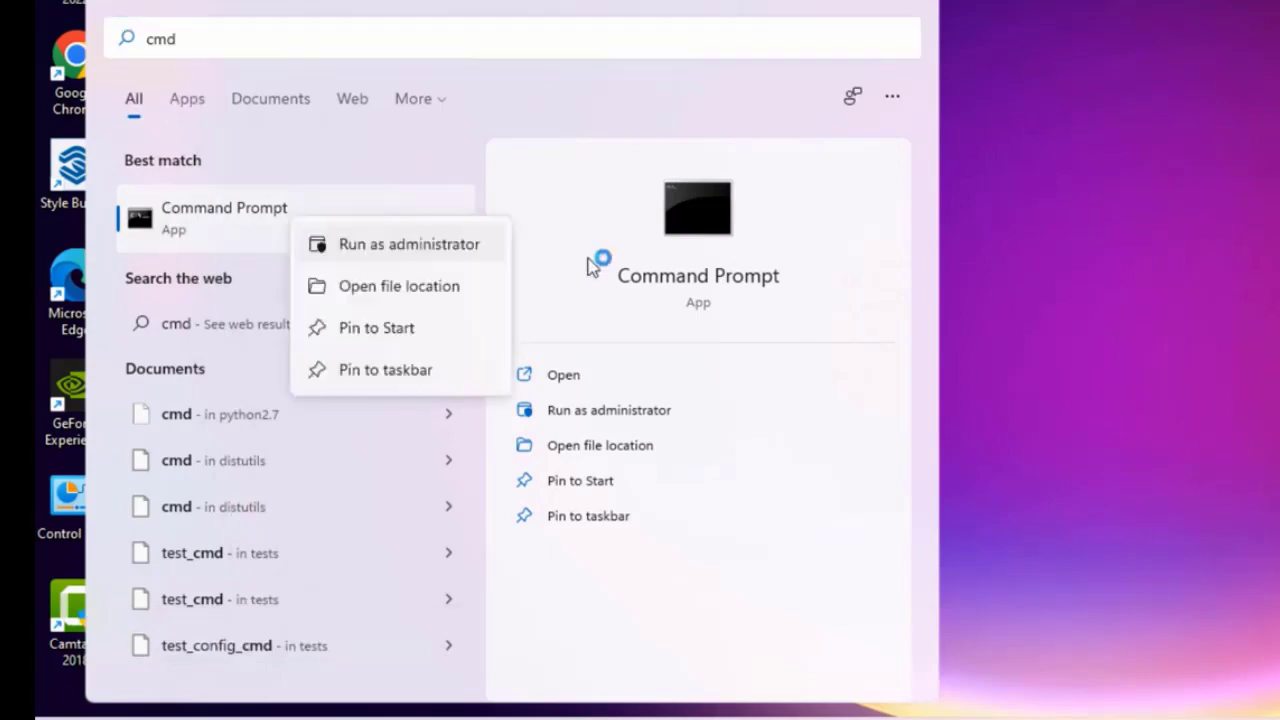
{"action": "left_click", "coordinate": [405, 246]}
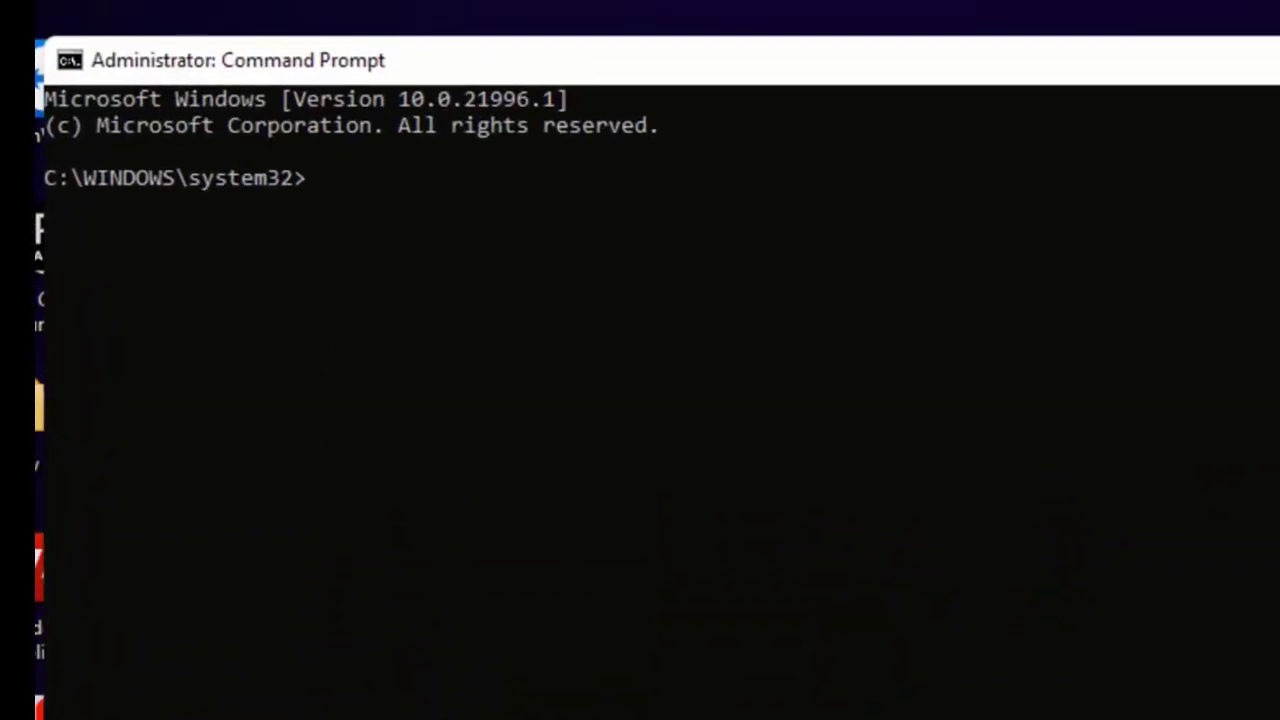
Check the installed GCC compiler version by running gcc --version, and close the Command Prompt window
{"action": "type", "text": "g"}
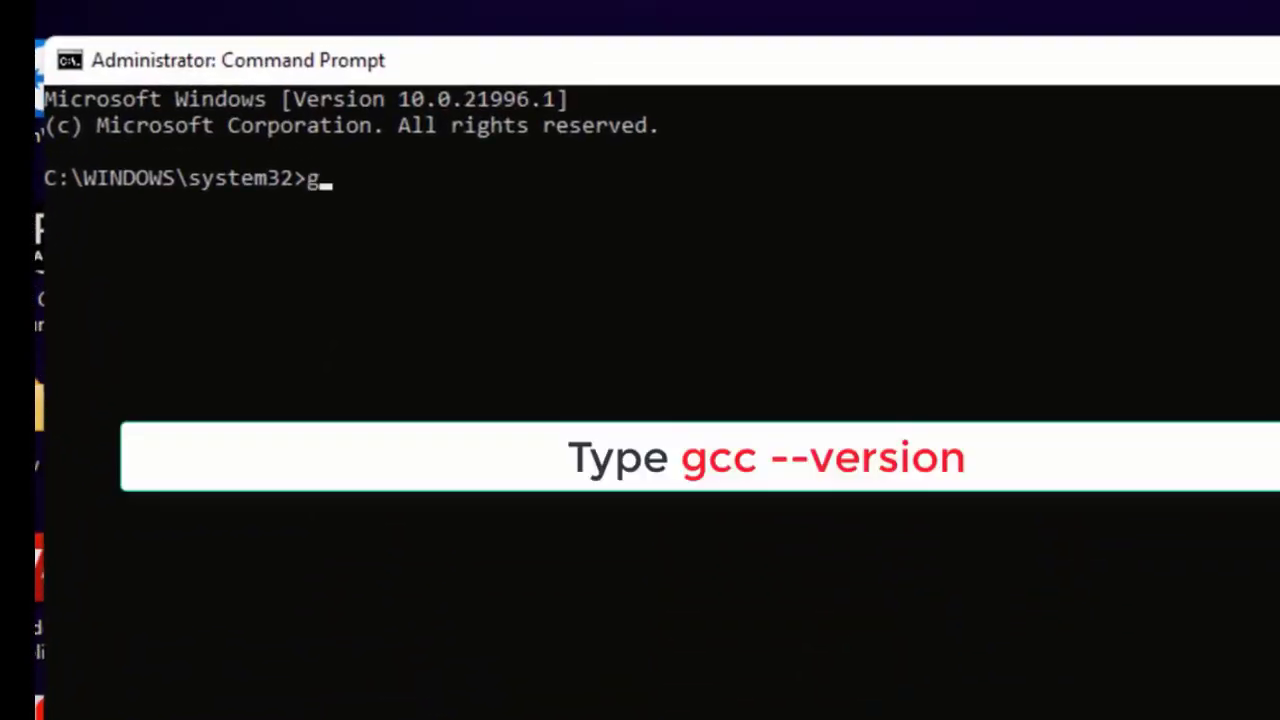
{"action": "type", "text": "cc --vers"}
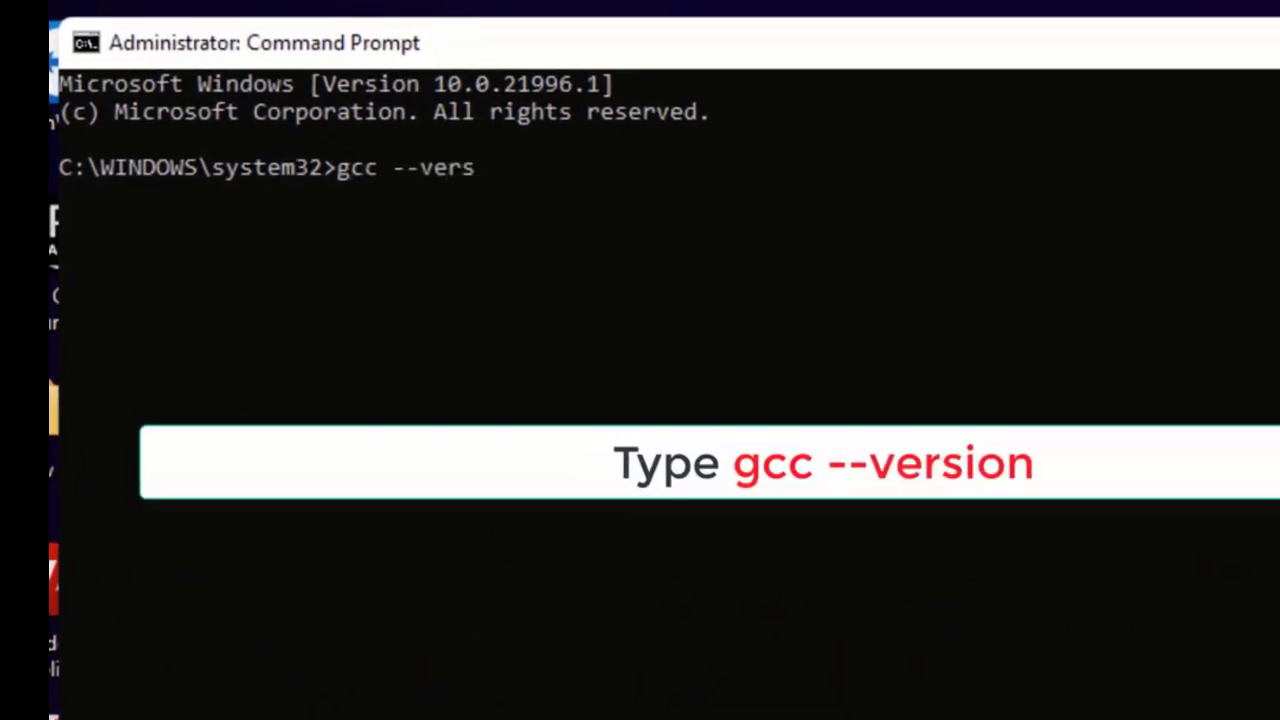
{"action": "type", "text": "ion"}
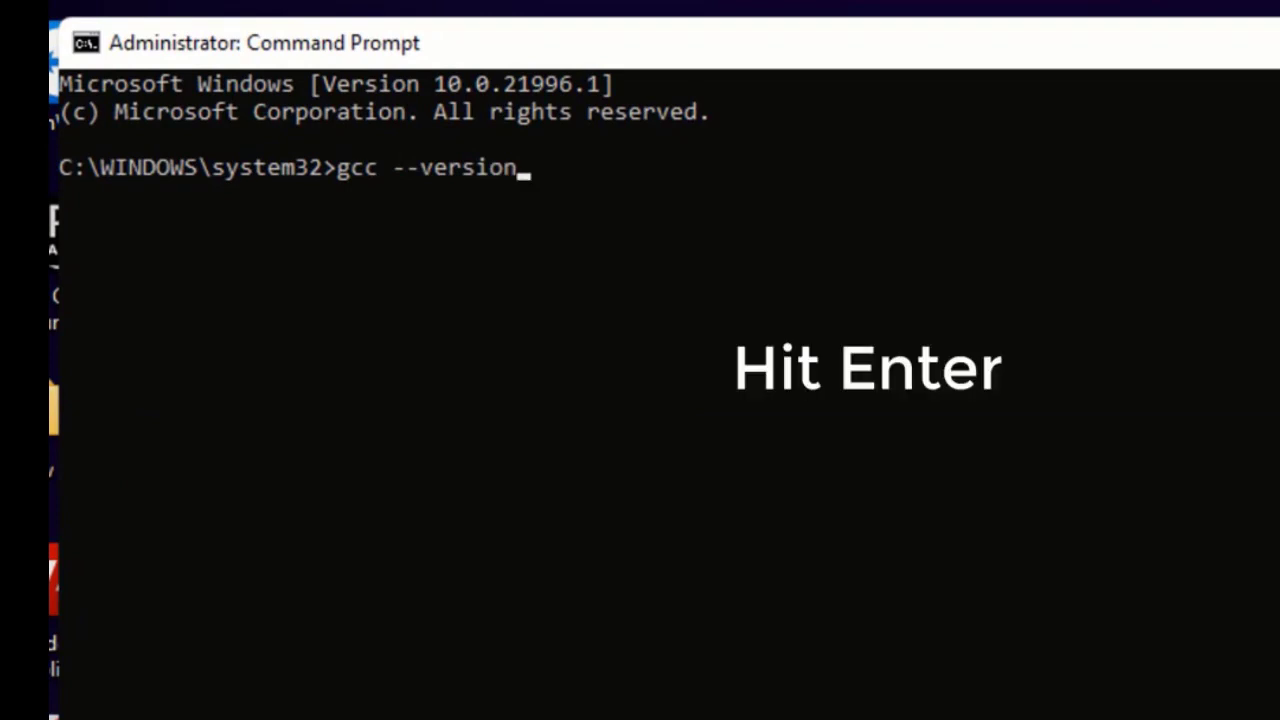
{"action": "key", "text": "Return"}
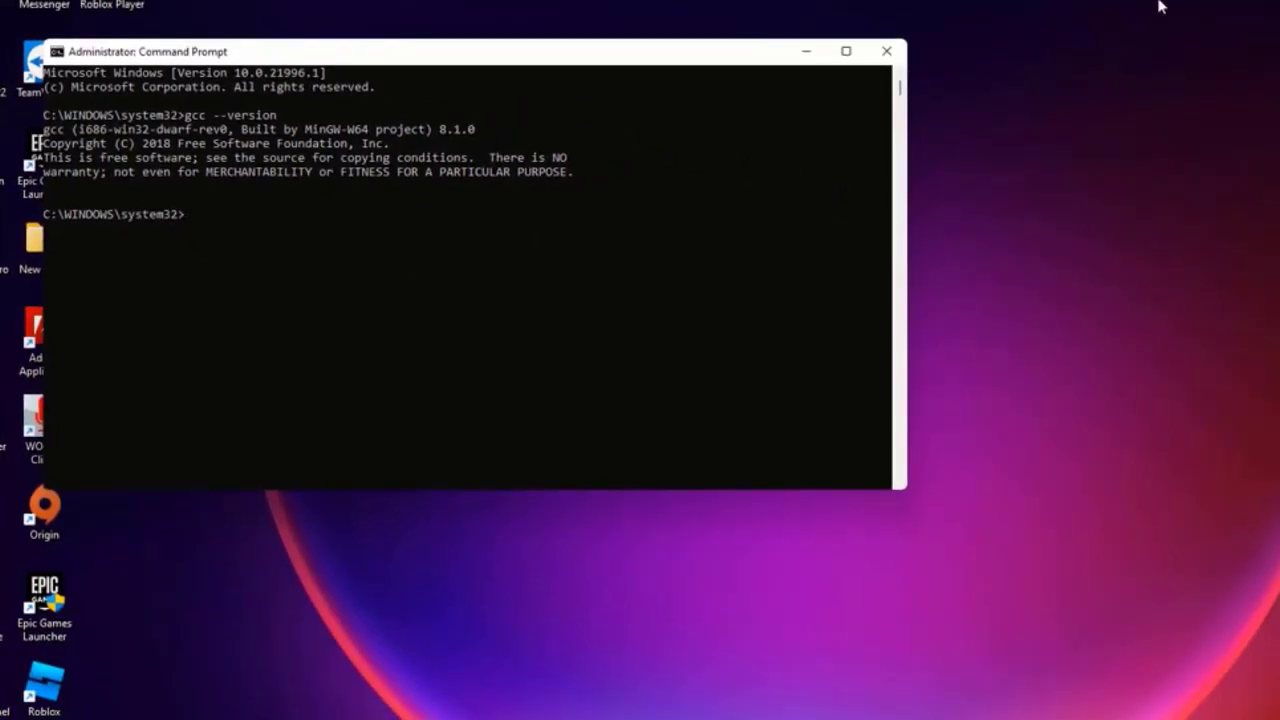
{"action": "left_click", "coordinate": [886, 51]}
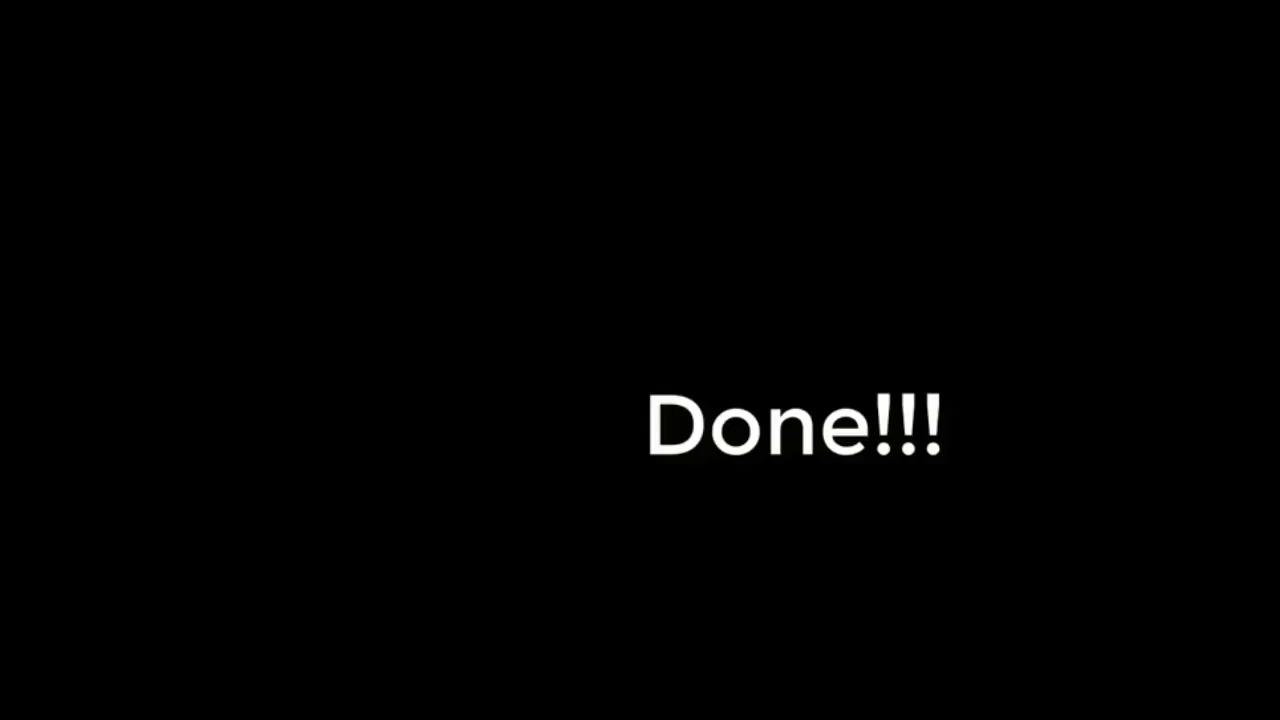